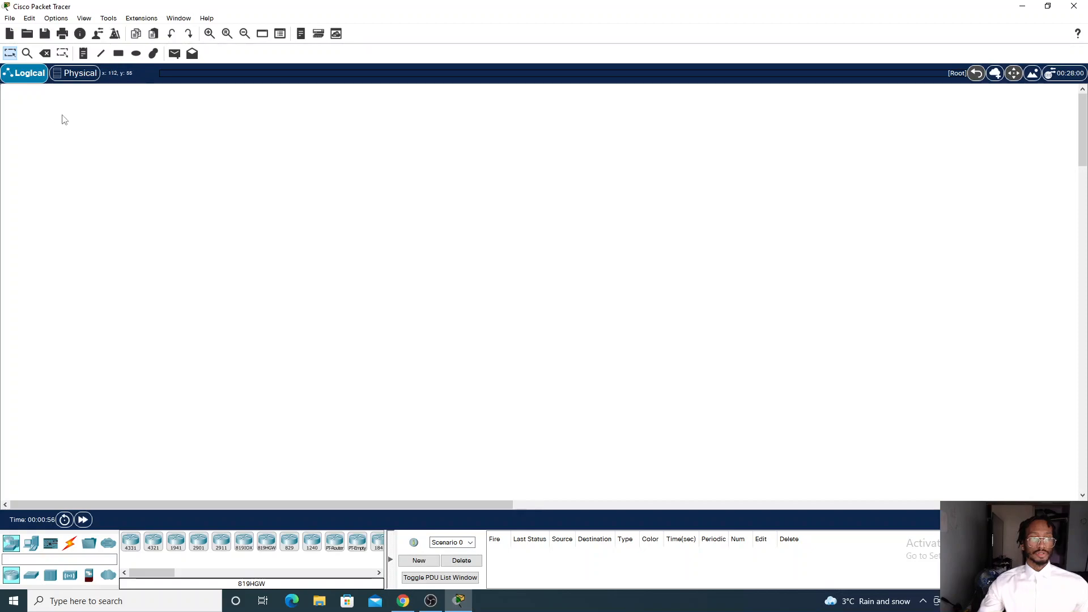
Place a PC and a server on the table in the Main Wiring Closet of the Home City Corporate Office
click(73, 74)
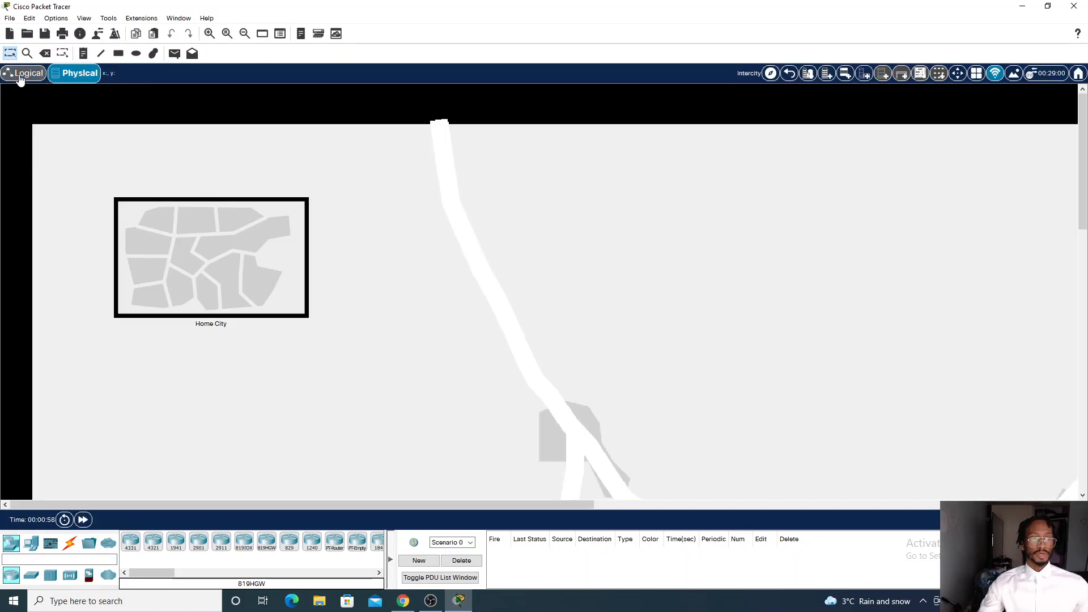
click(26, 74)
click(73, 75)
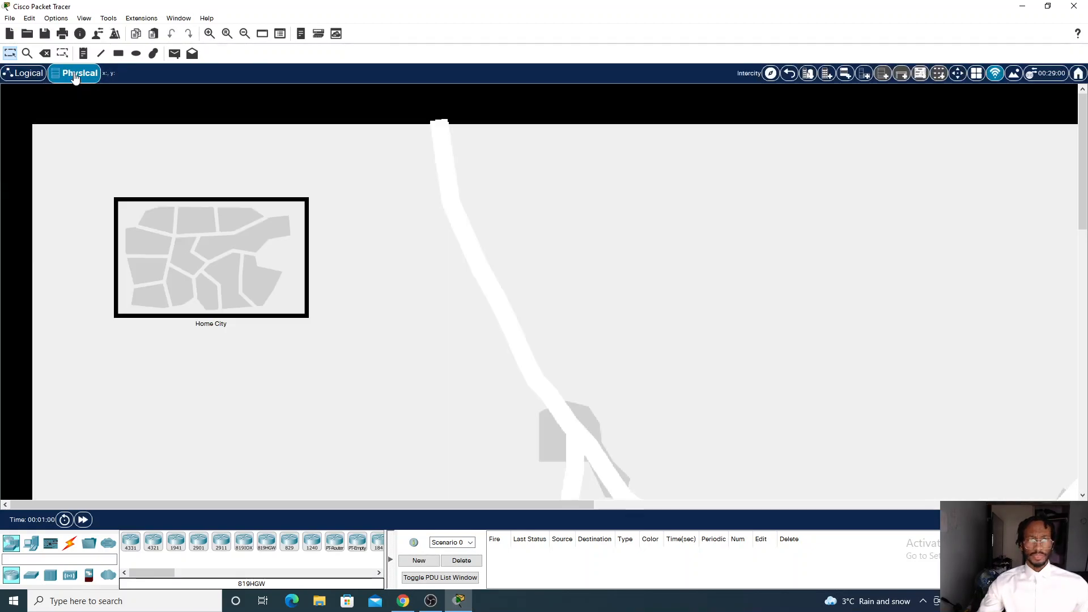
click(264, 255)
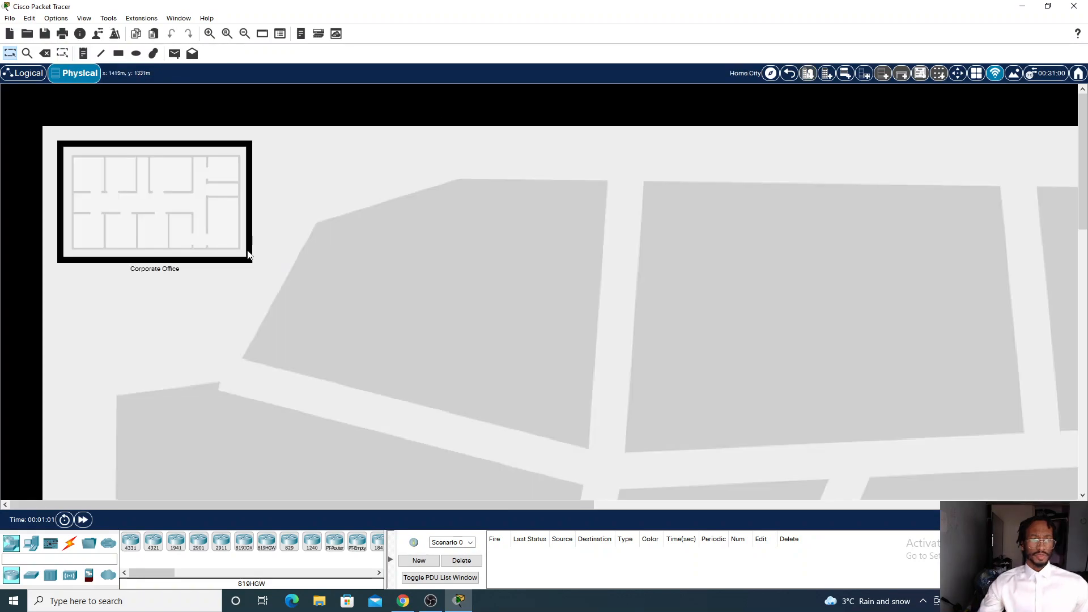
click(203, 222)
scroll(587, 312, down, 3)
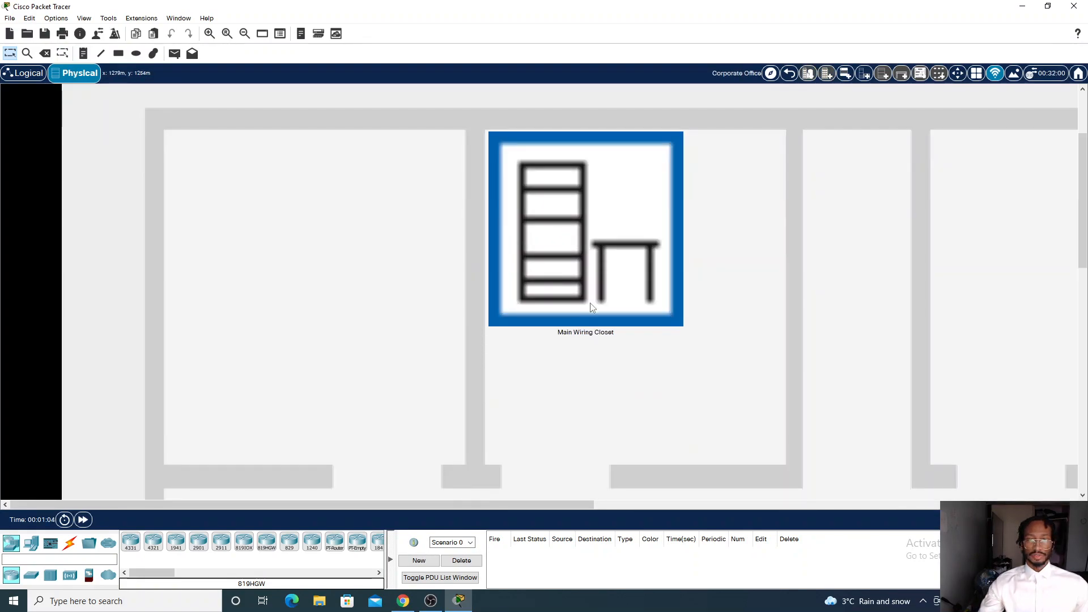
click(590, 257)
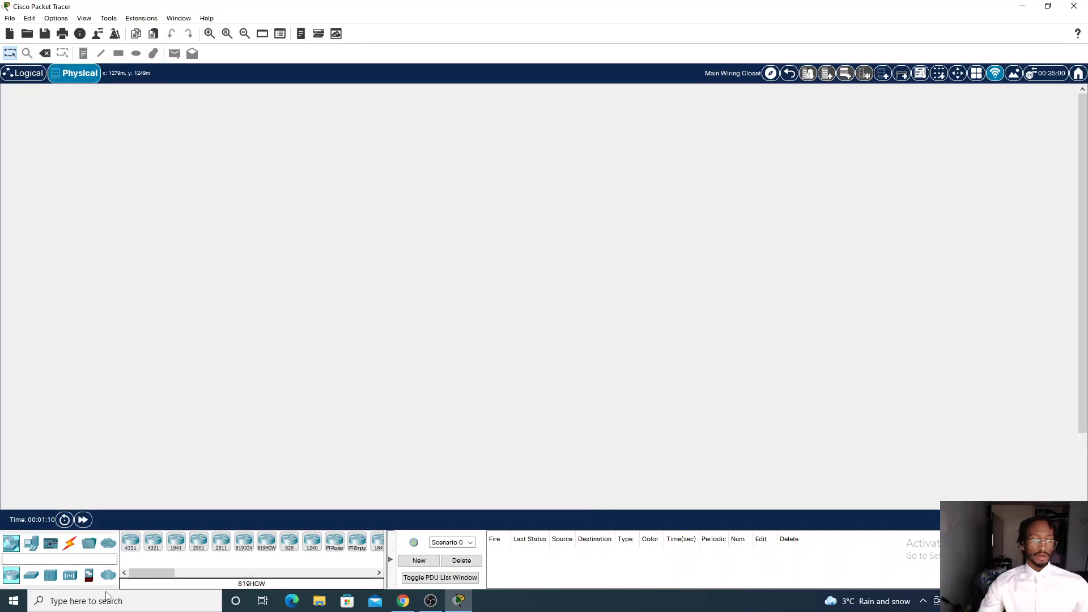
click(31, 543)
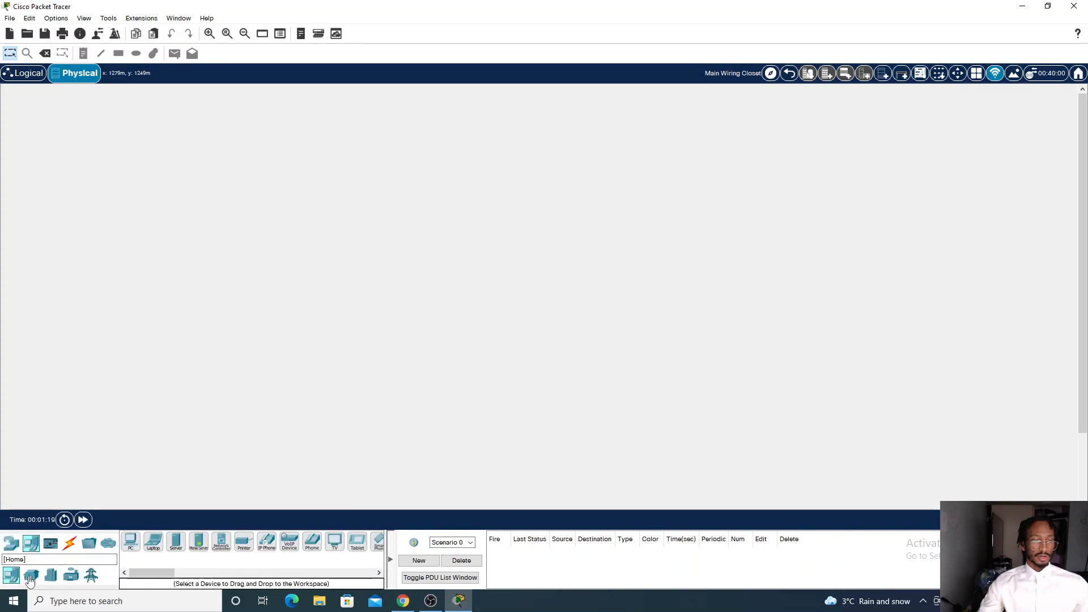
click(131, 549)
click(168, 337)
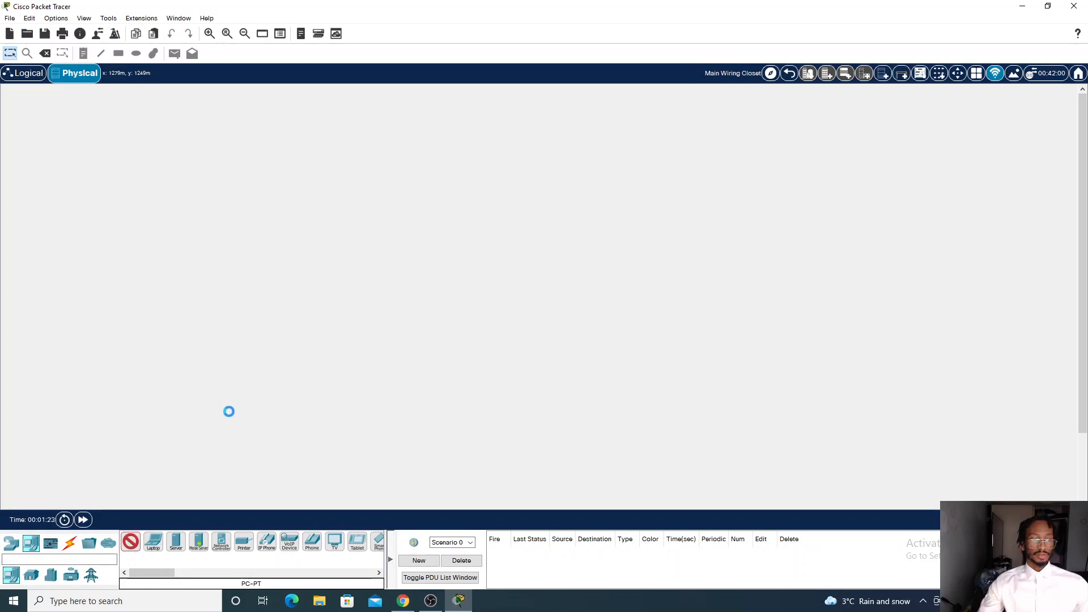
scroll(204, 445, down, 2)
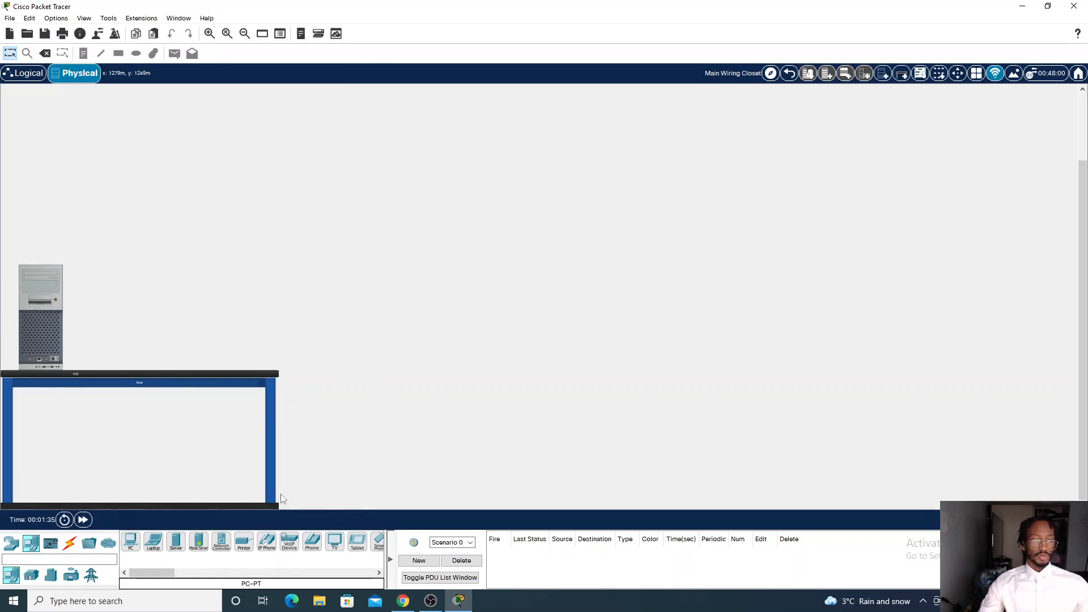
click(176, 544)
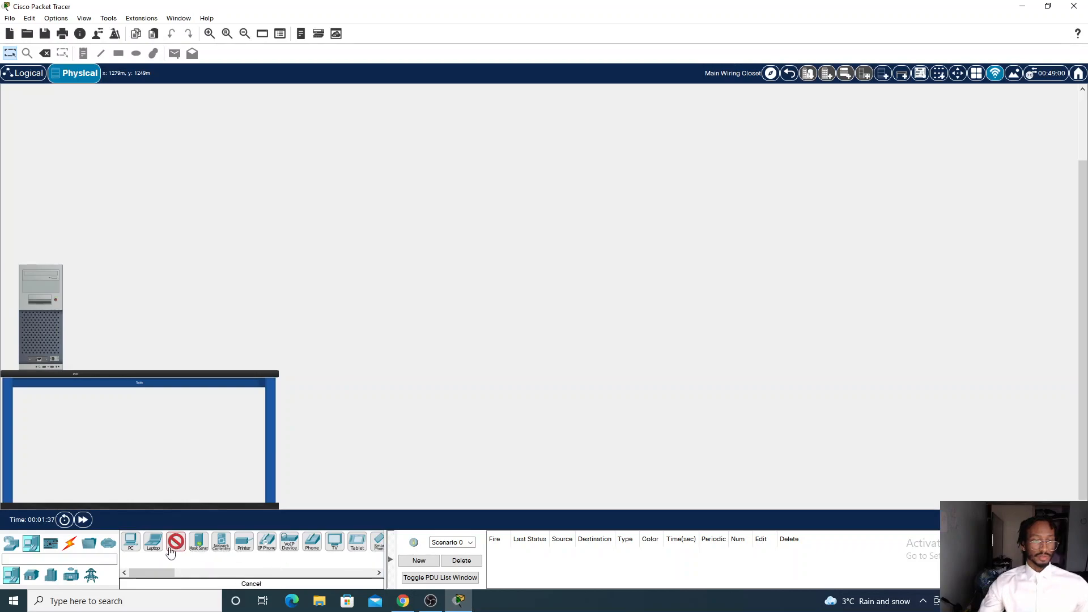
click(226, 358)
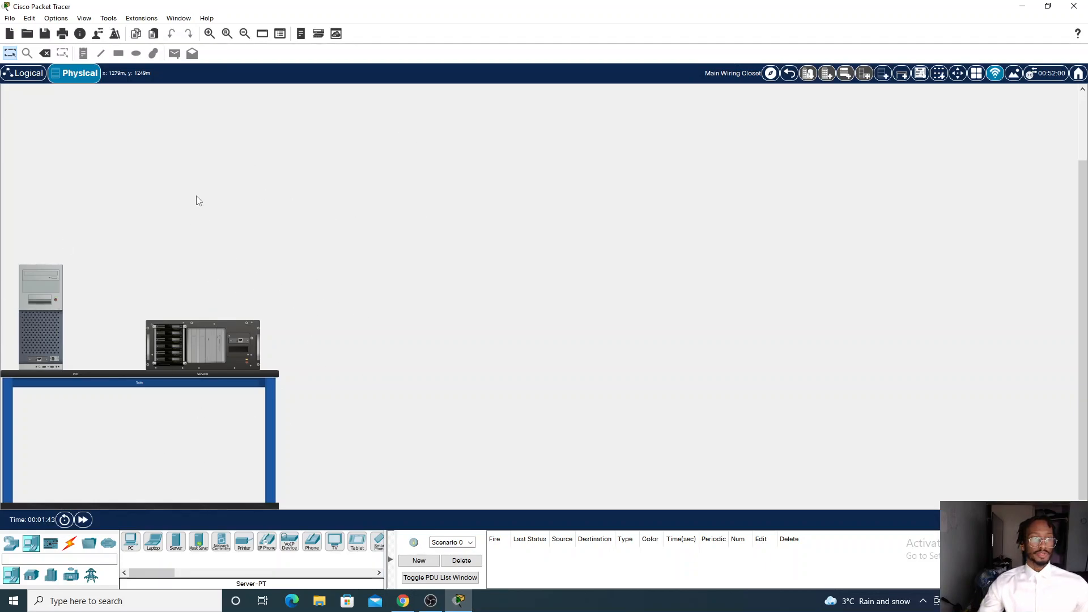
Reposition the server and PC in the logical view and add three laptops below them
click(24, 72)
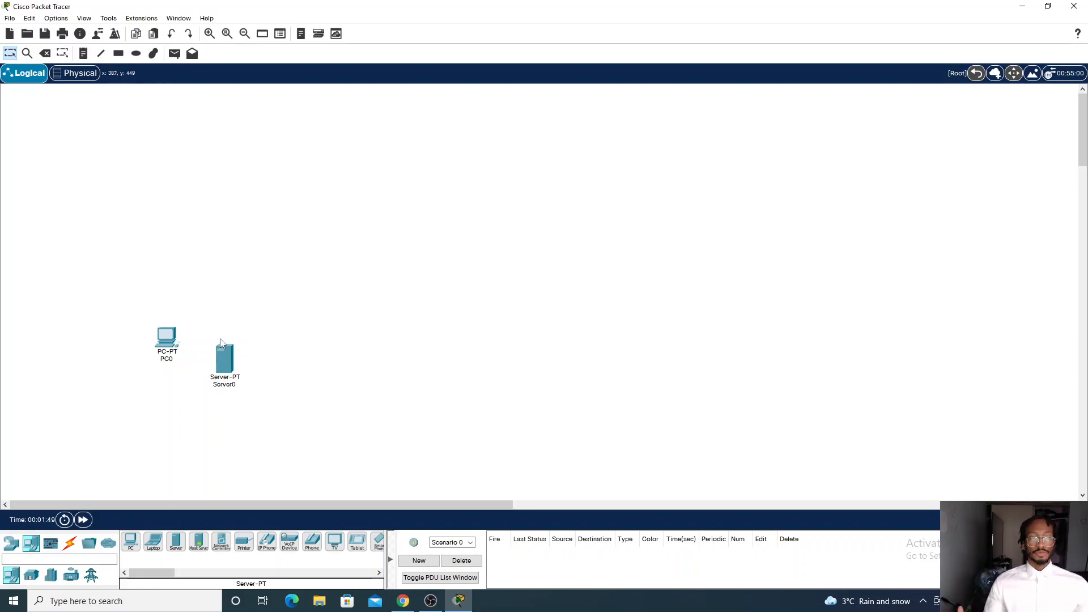
drag(226, 364, 389, 214)
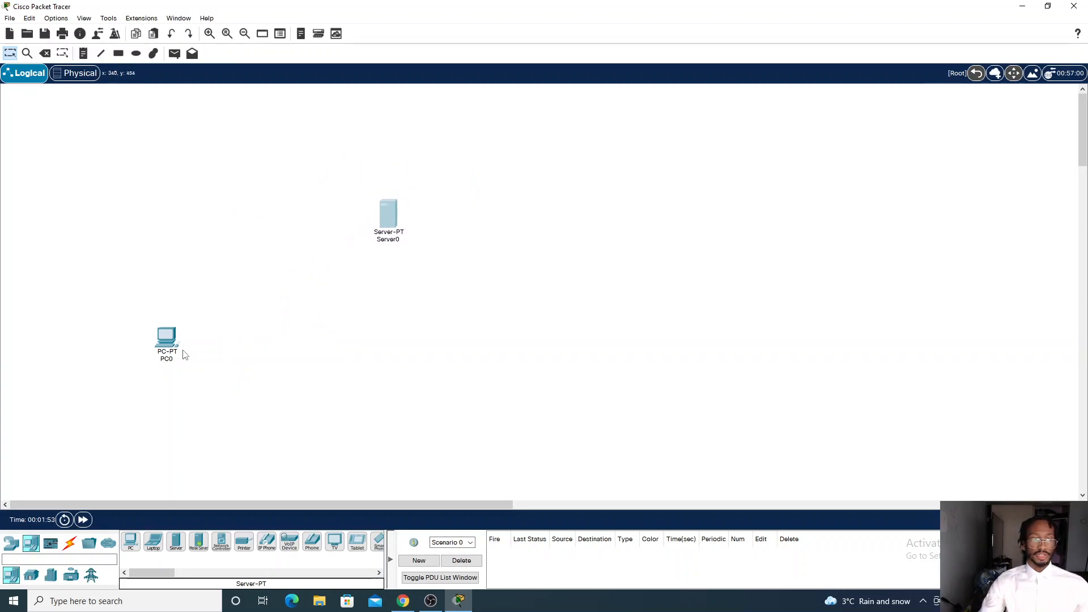
drag(165, 340, 119, 263)
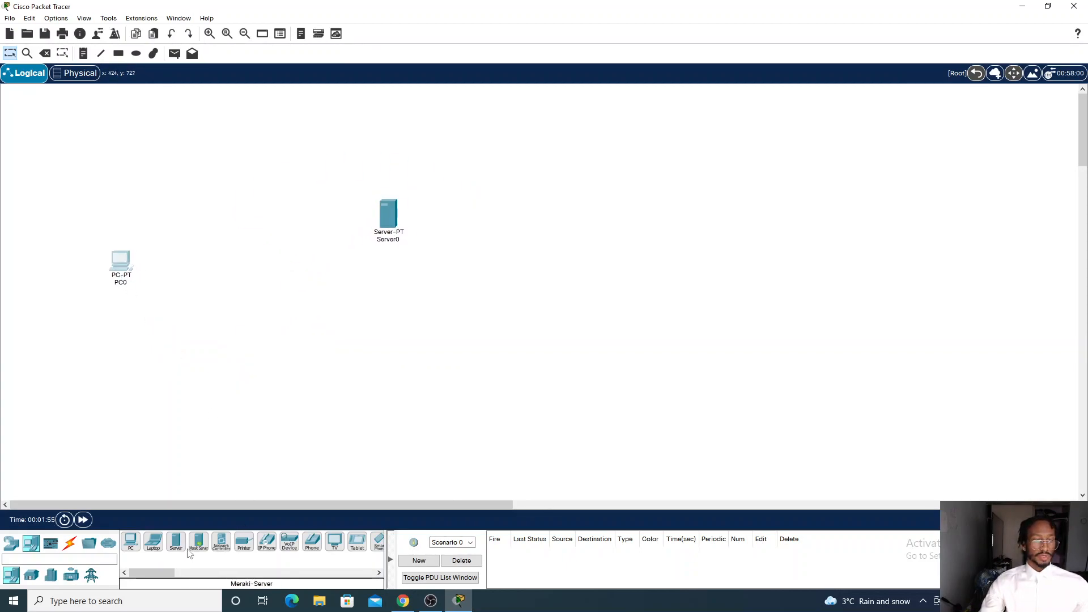
drag(146, 543, 196, 424)
drag(153, 545, 343, 438)
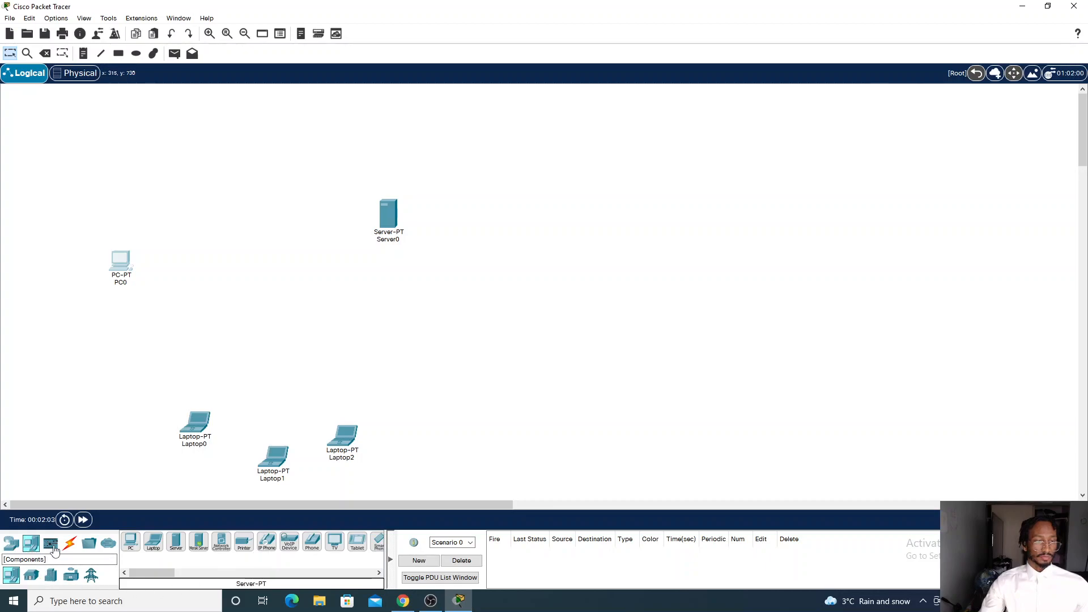
Add a HomeRouter-PT-AC wireless router between the PC and the laptops
click(11, 543)
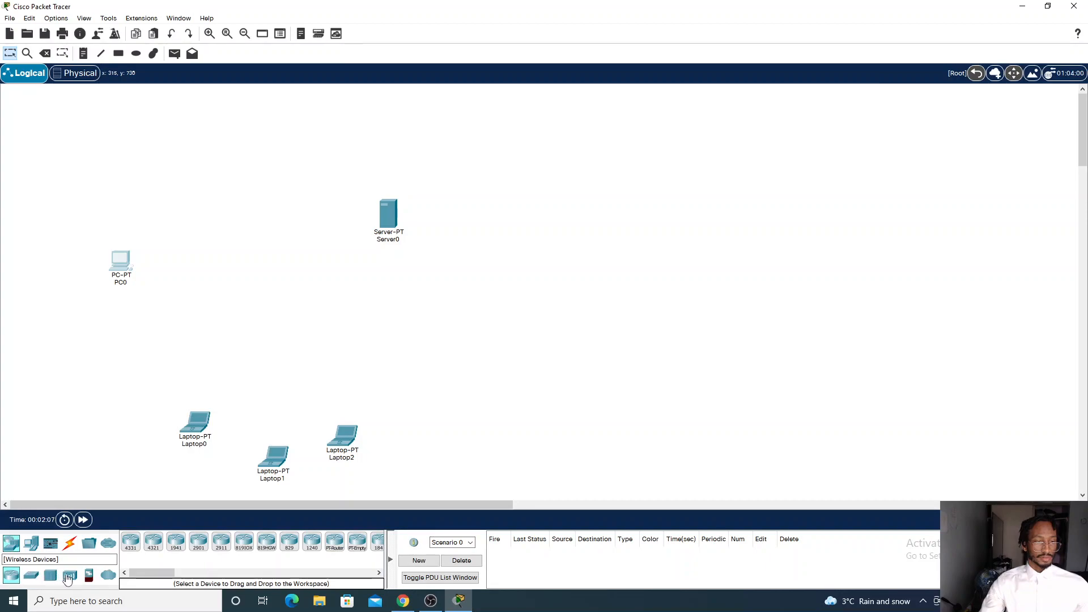
click(73, 576)
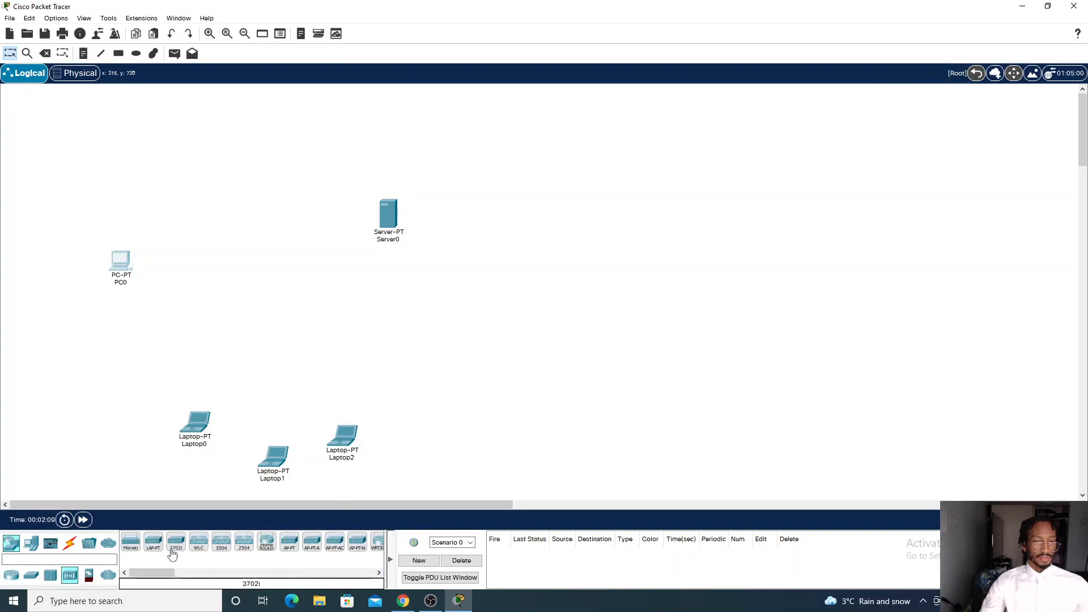
click(267, 542)
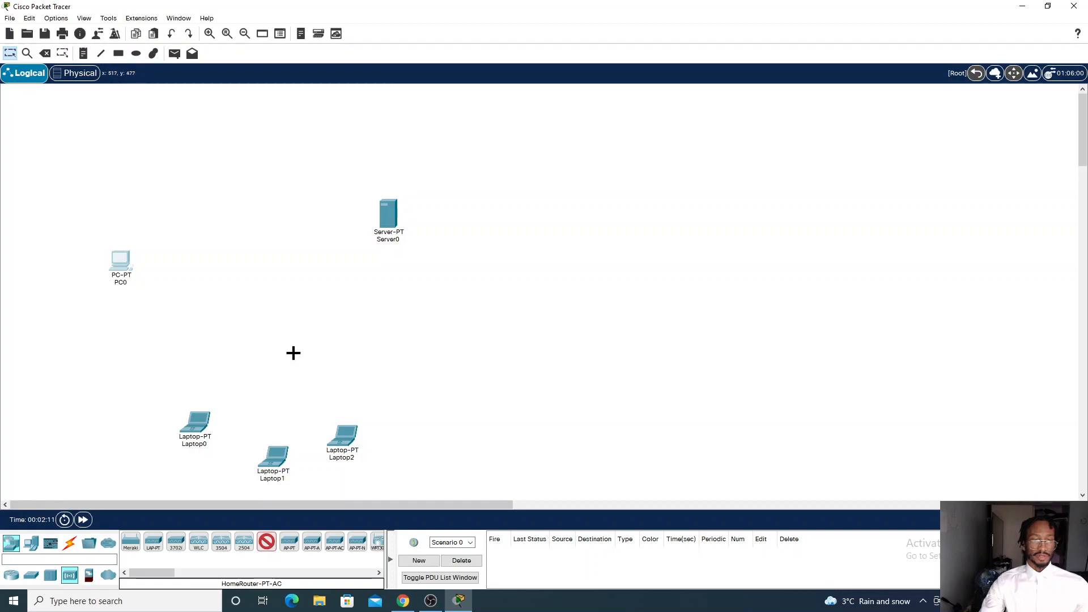
click(292, 353)
drag(303, 352, 305, 334)
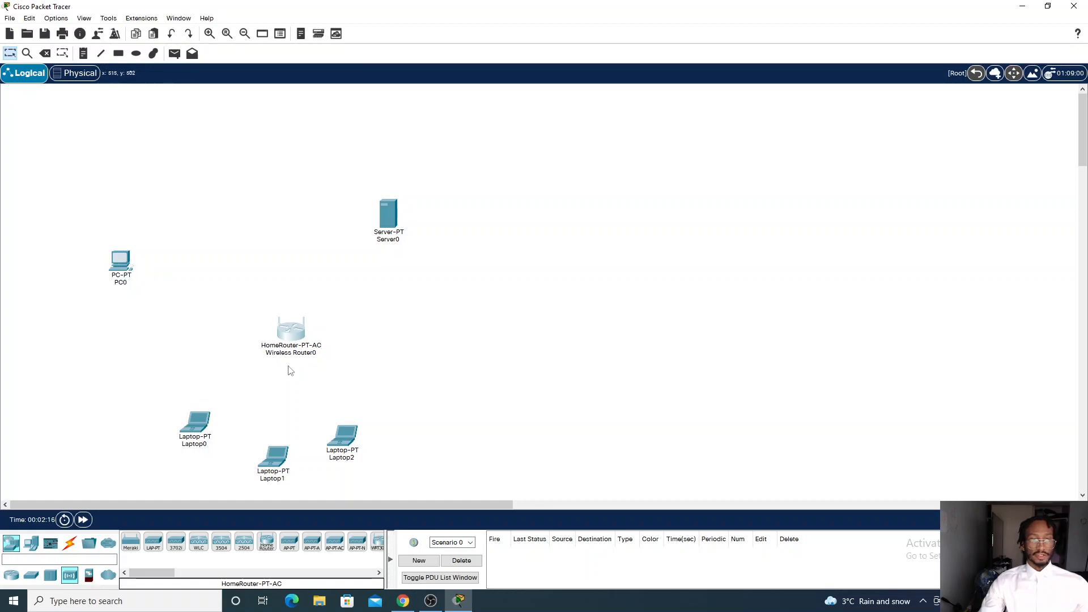
click(295, 336)
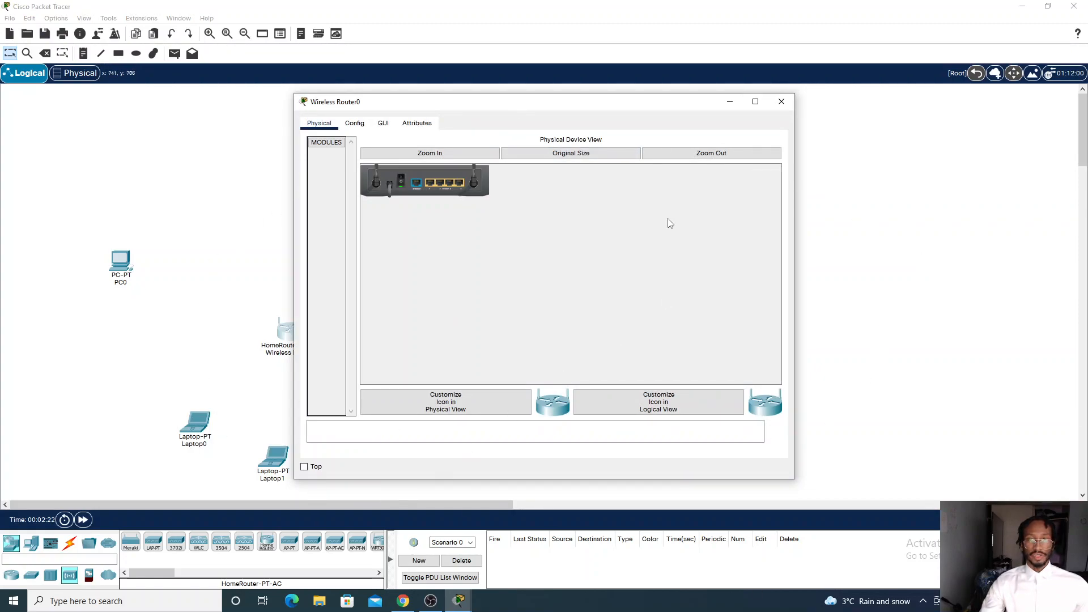
click(782, 102)
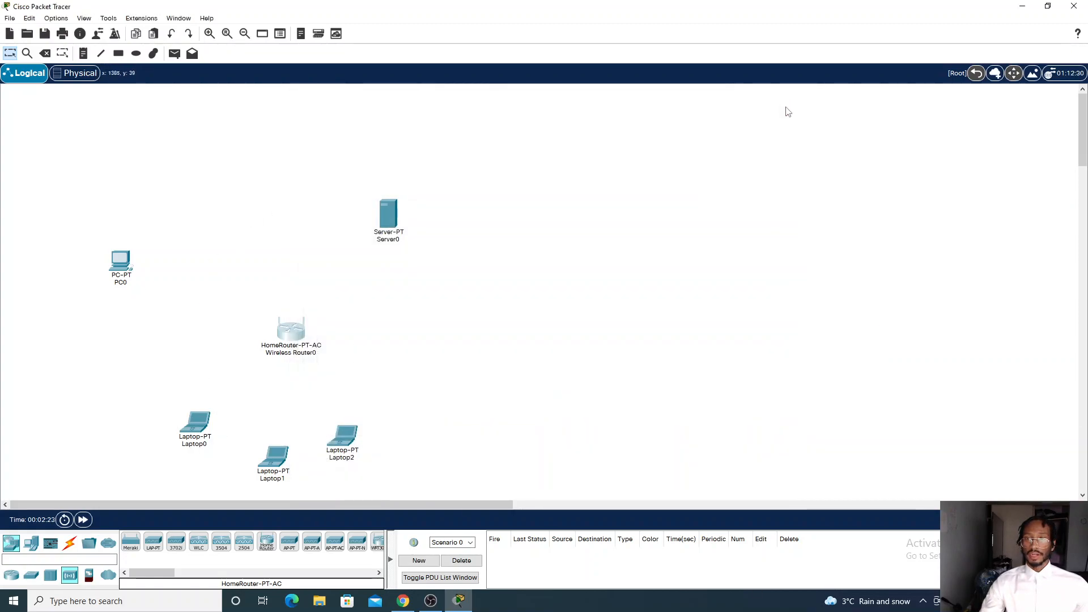
Connect PC0's FastEthernet0 to the wireless router's GigabitEthernet 2 with a copper straight-through cable
click(70, 548)
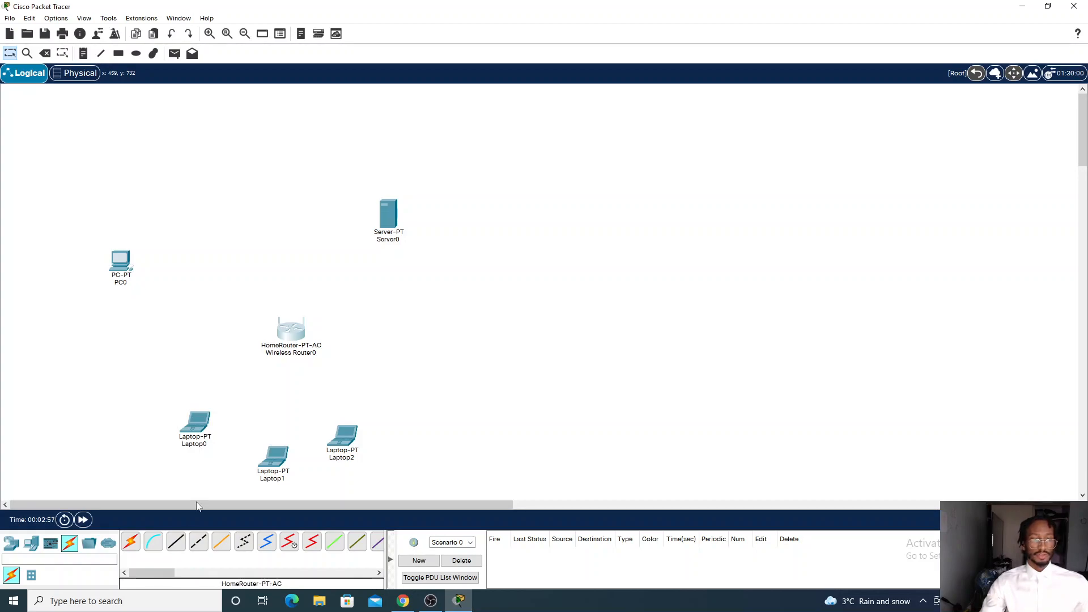
click(177, 547)
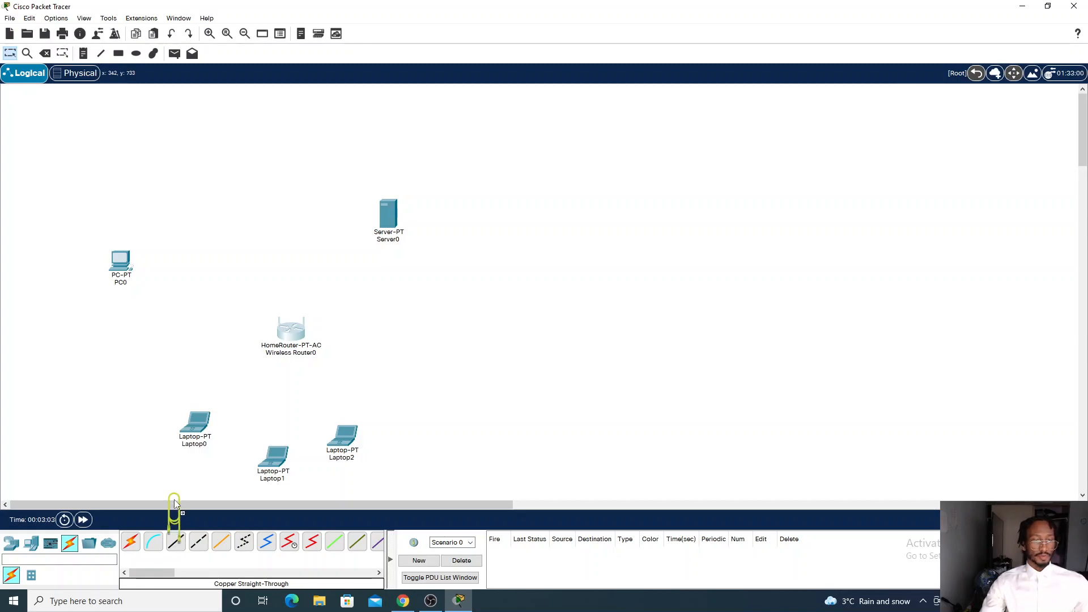
key(Escape)
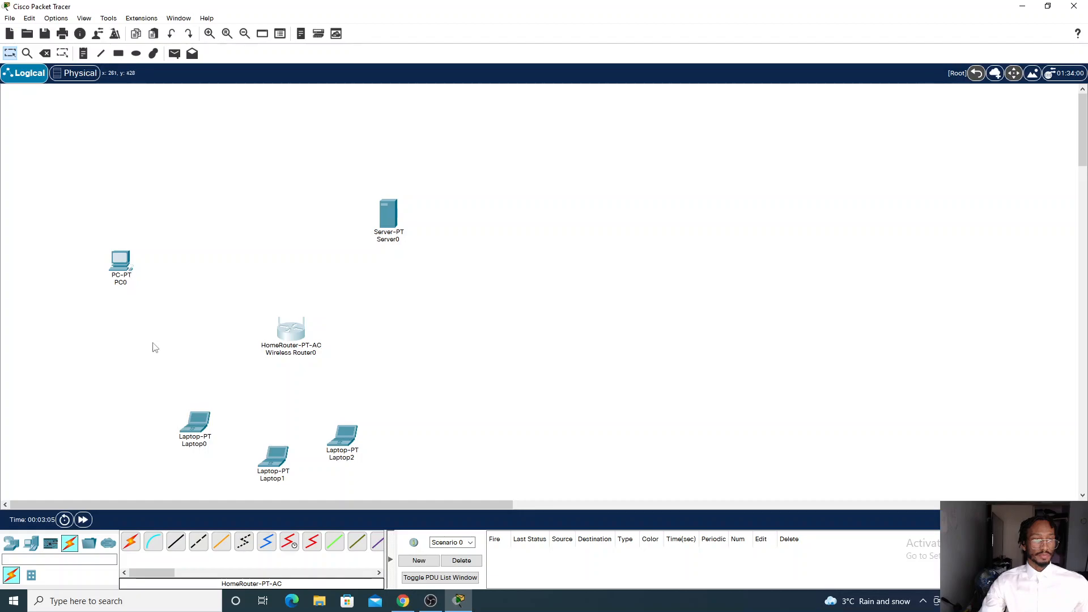
click(176, 542)
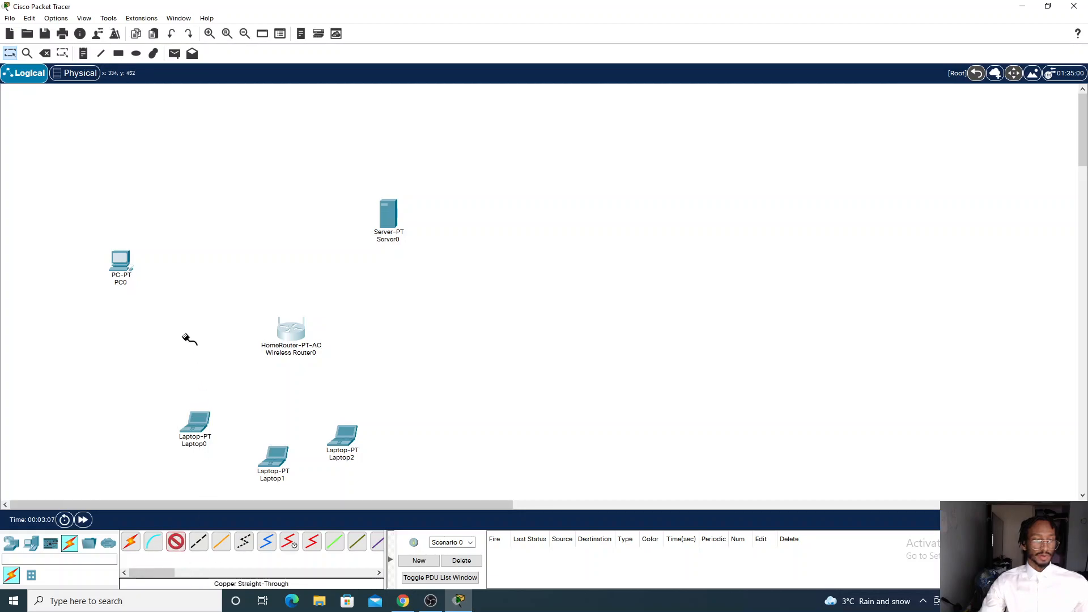
click(127, 270)
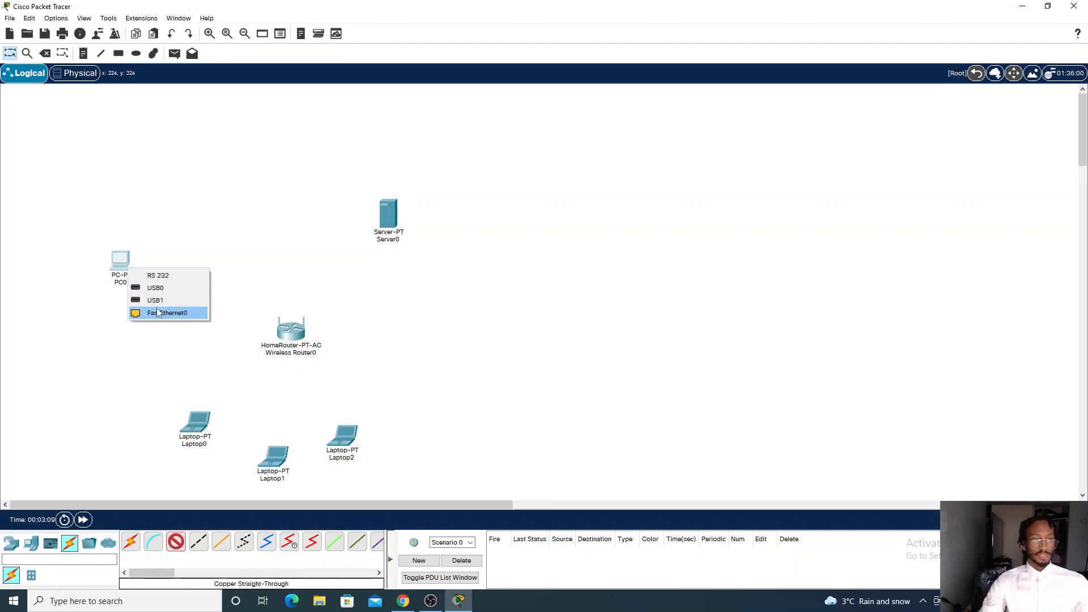
click(170, 314)
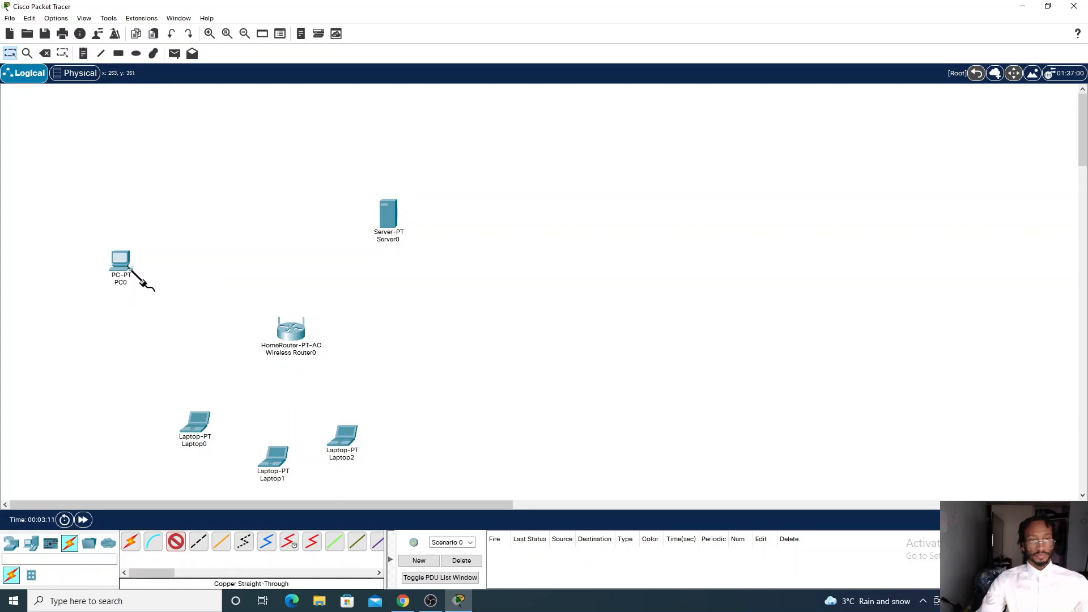
click(290, 328)
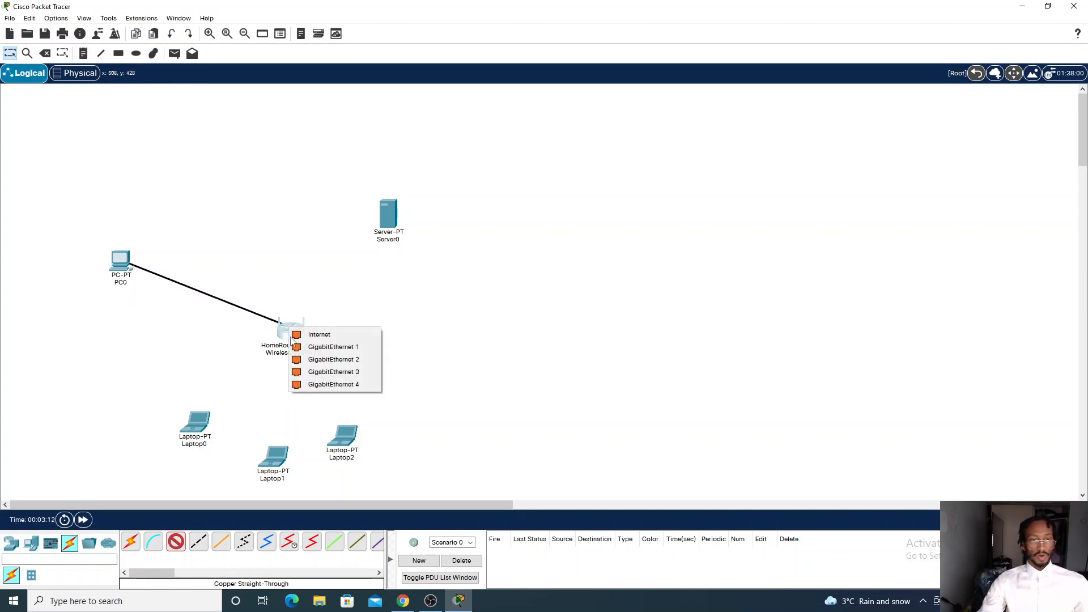
click(321, 358)
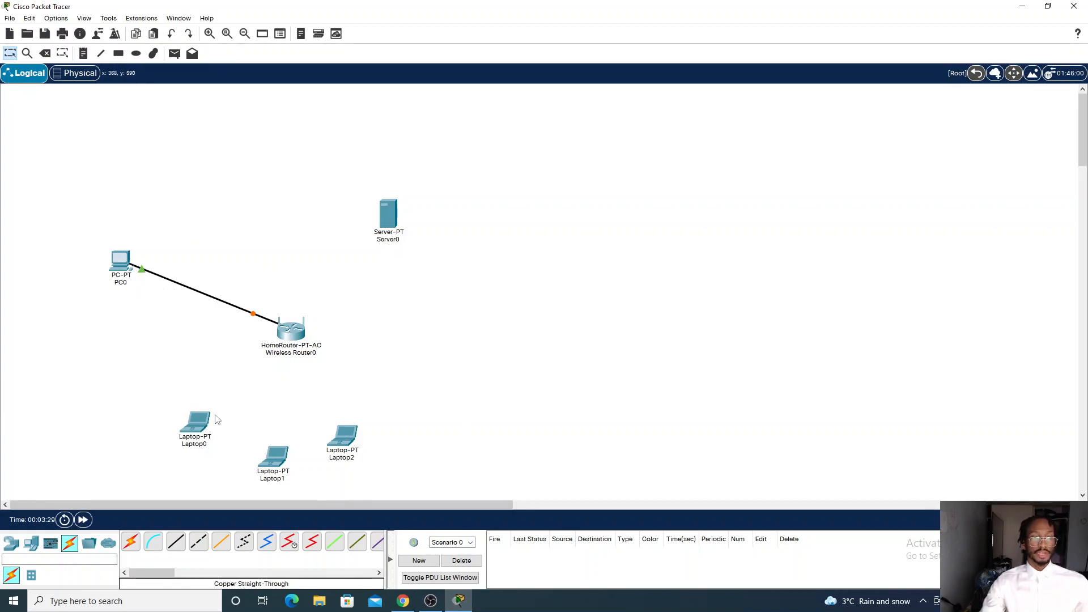
Open PC0 and examine its global config settings and IP Configuration on the desktop
click(123, 266)
key(Escape)
click(125, 264)
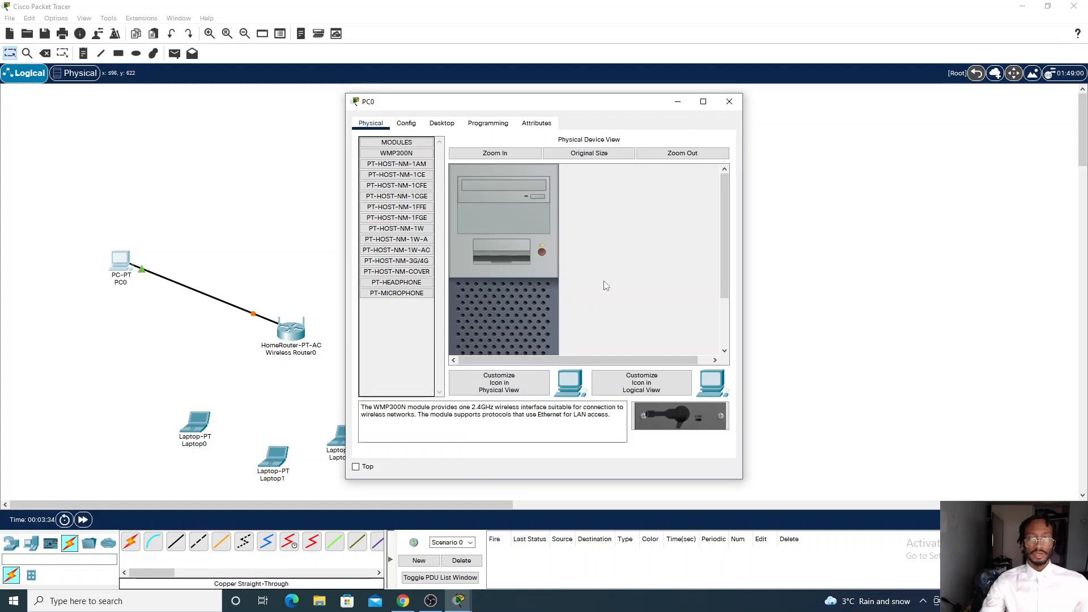
click(407, 123)
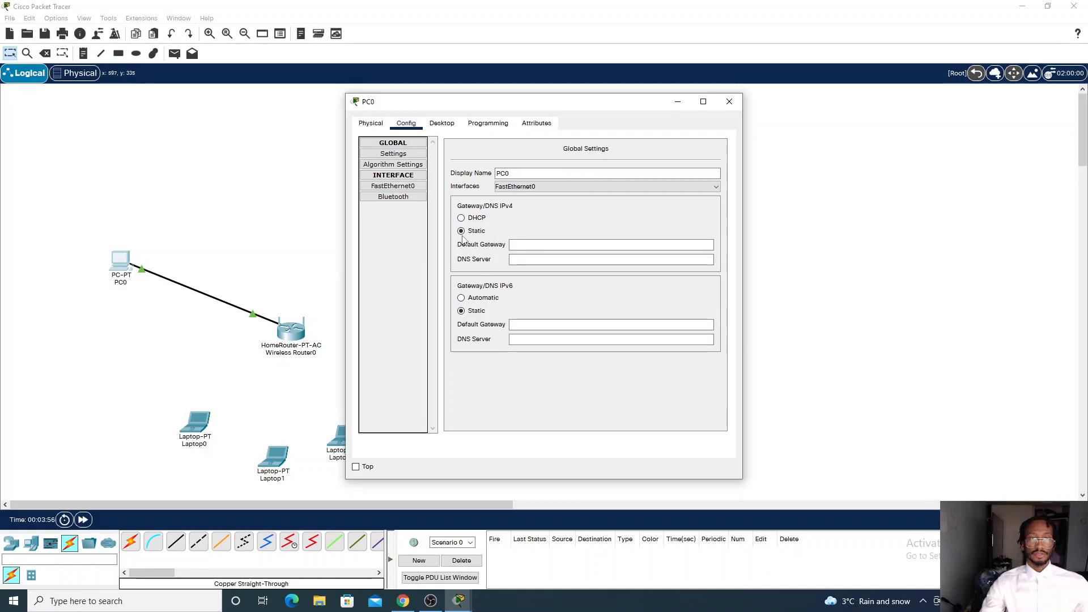
click(442, 124)
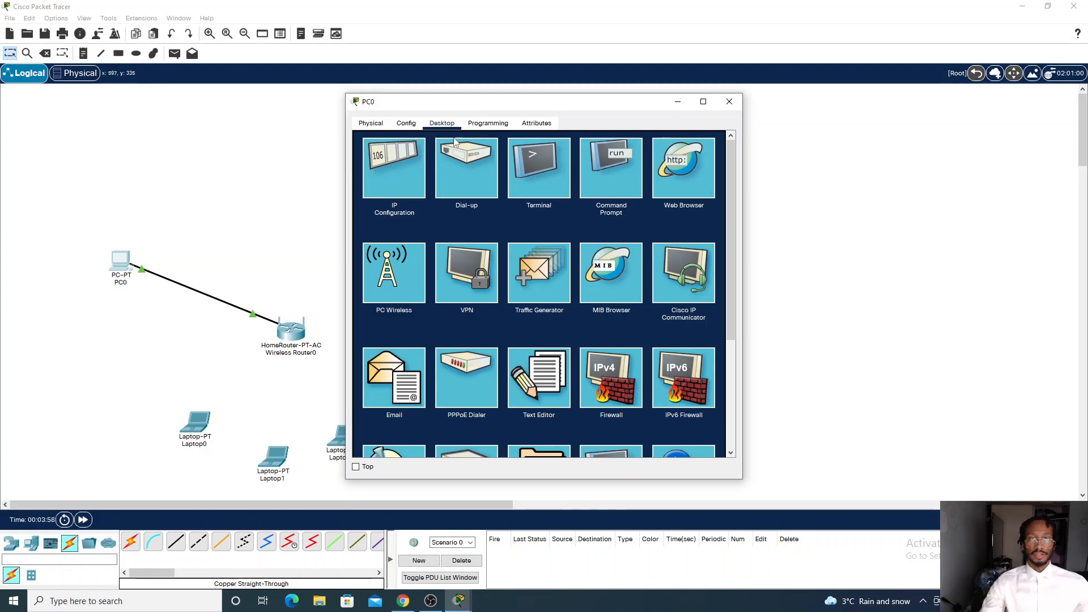
click(410, 167)
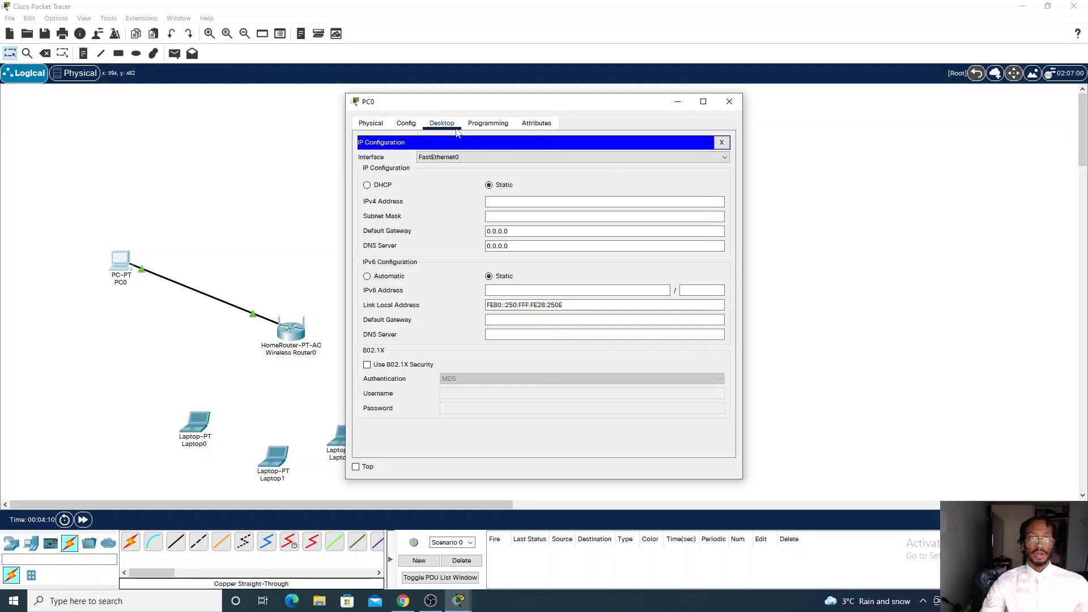
click(722, 143)
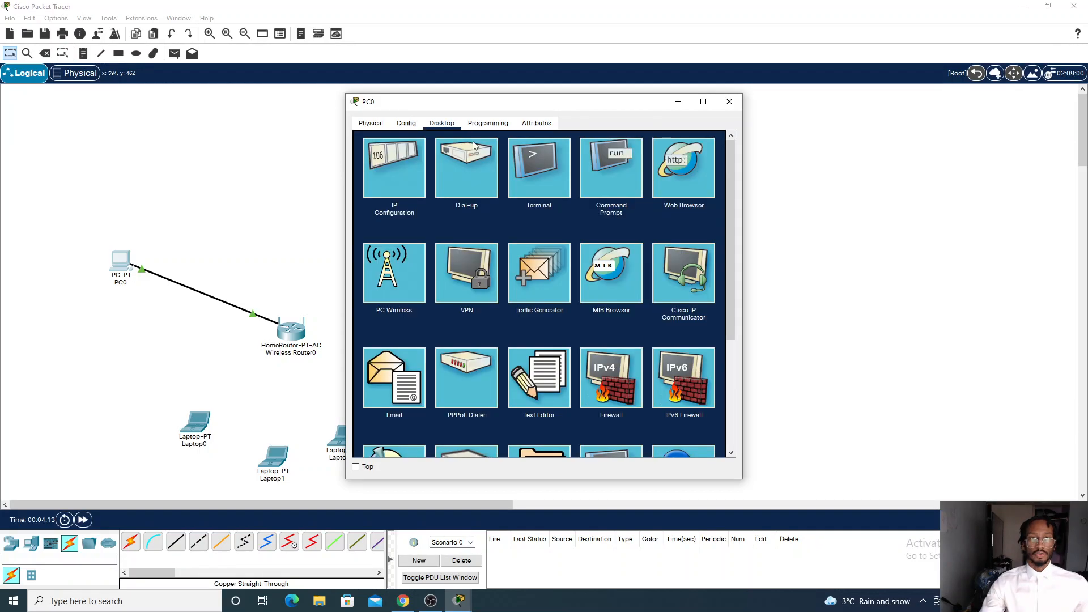
Run ipconfig in PC0's command prompt
click(602, 176)
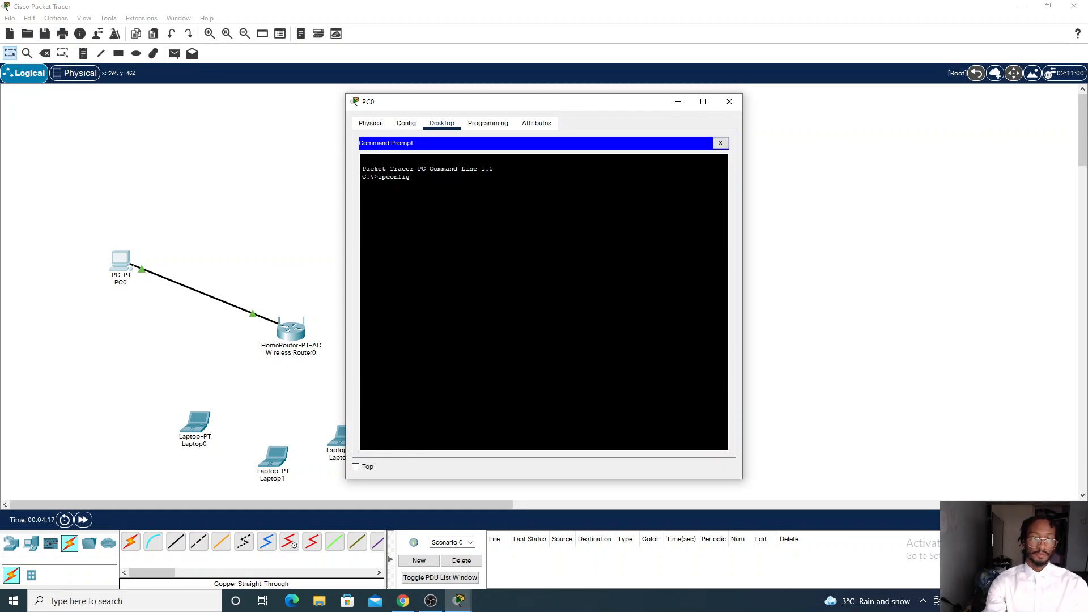
text(ipconfig)
key(Return)
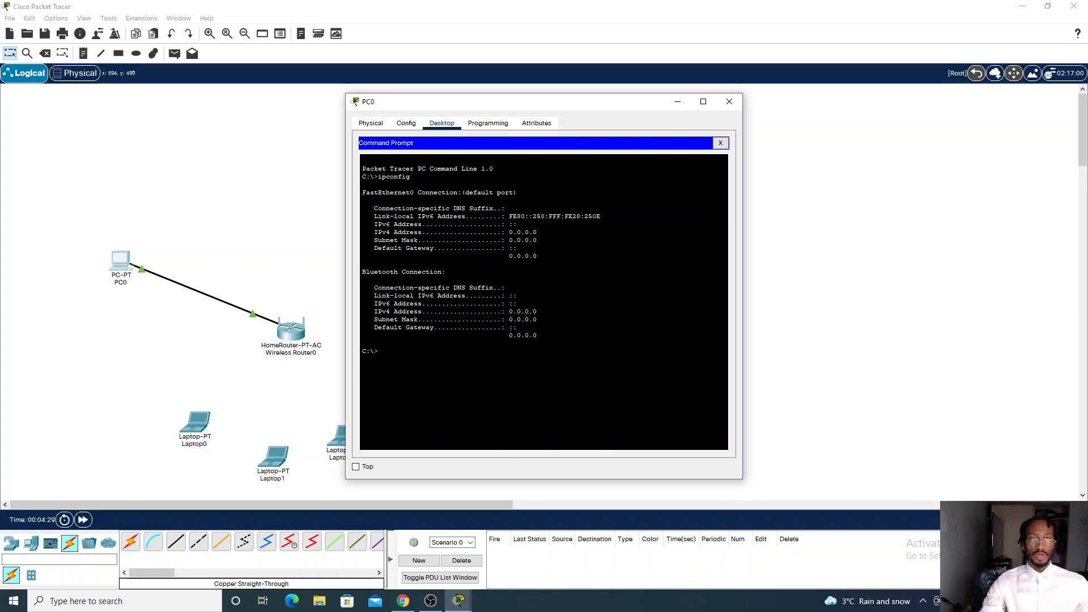
Switch PC0's FastEthernet0 IP configuration from static to DHCP
click(721, 143)
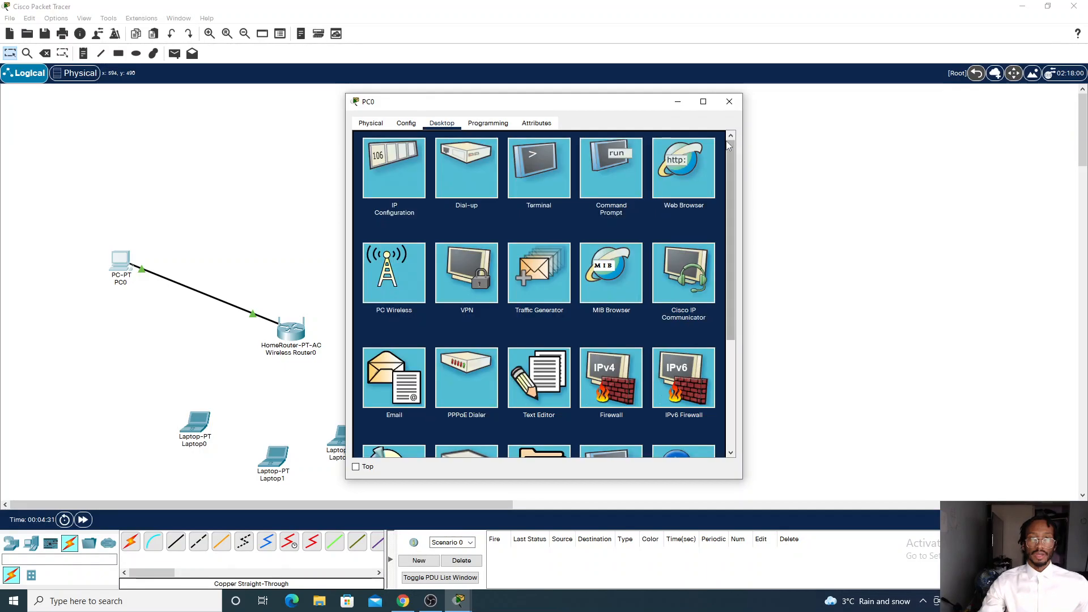
click(402, 179)
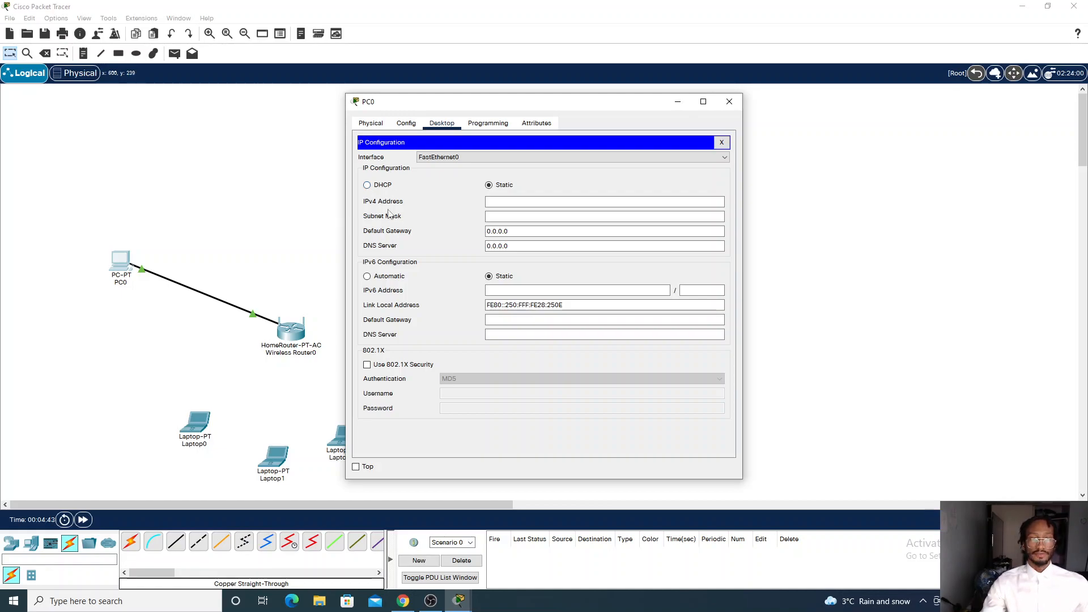
click(527, 203)
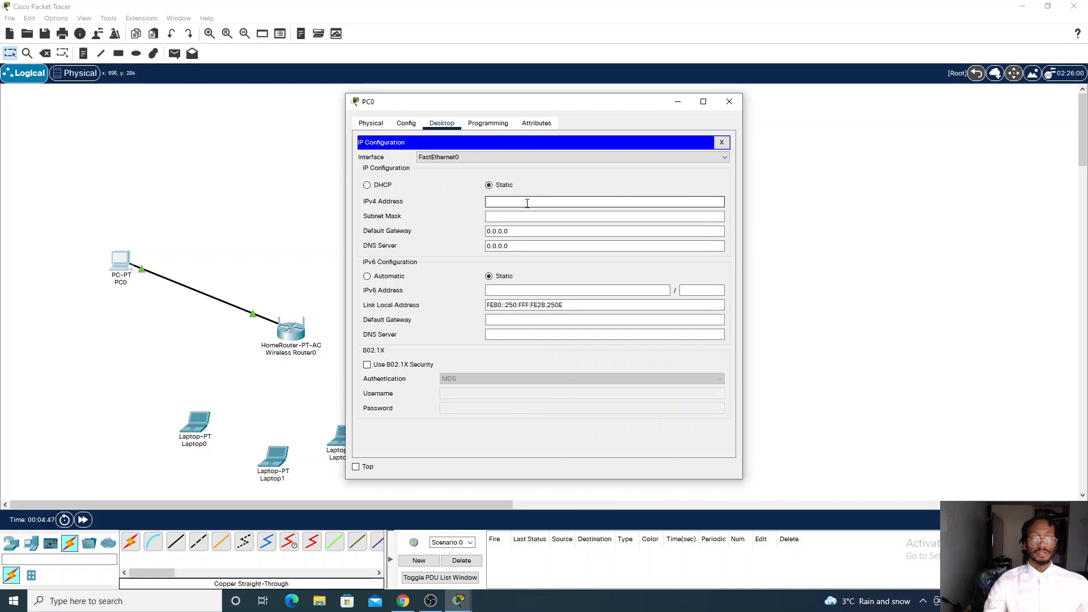
click(677, 102)
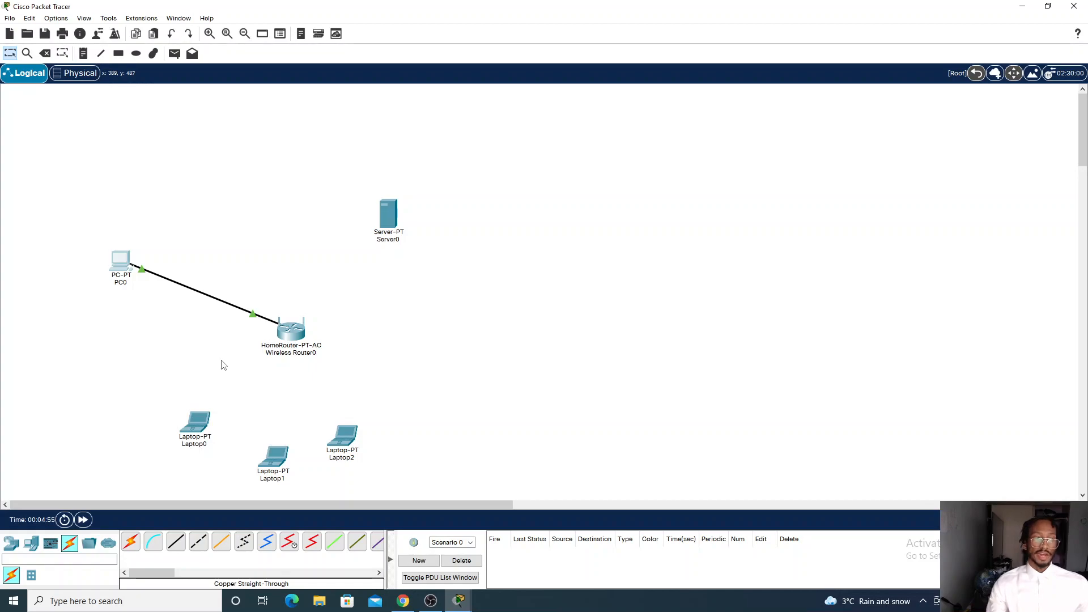
click(126, 266)
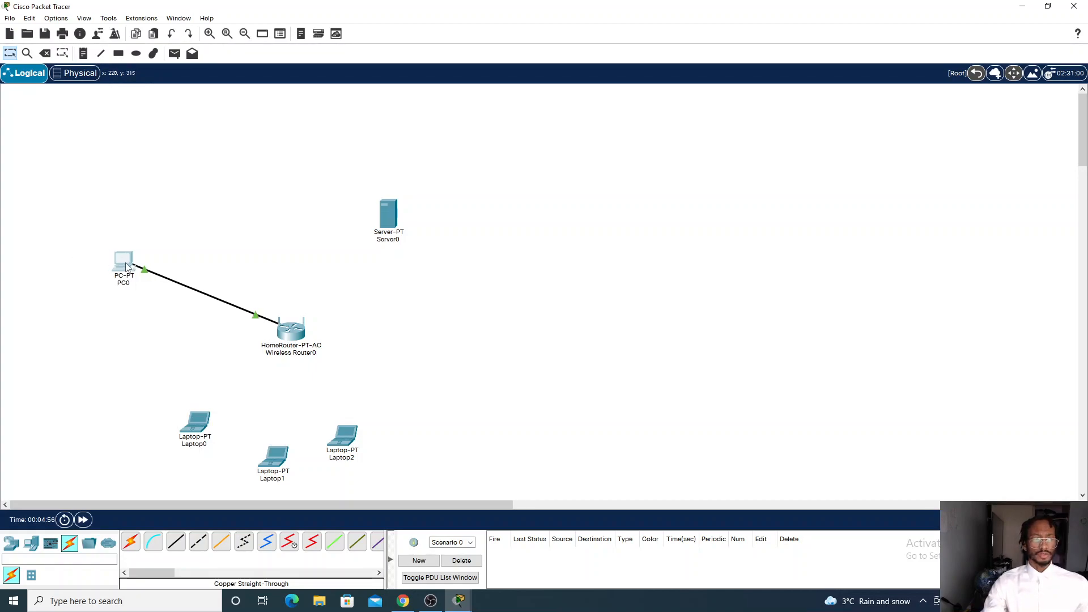
click(367, 186)
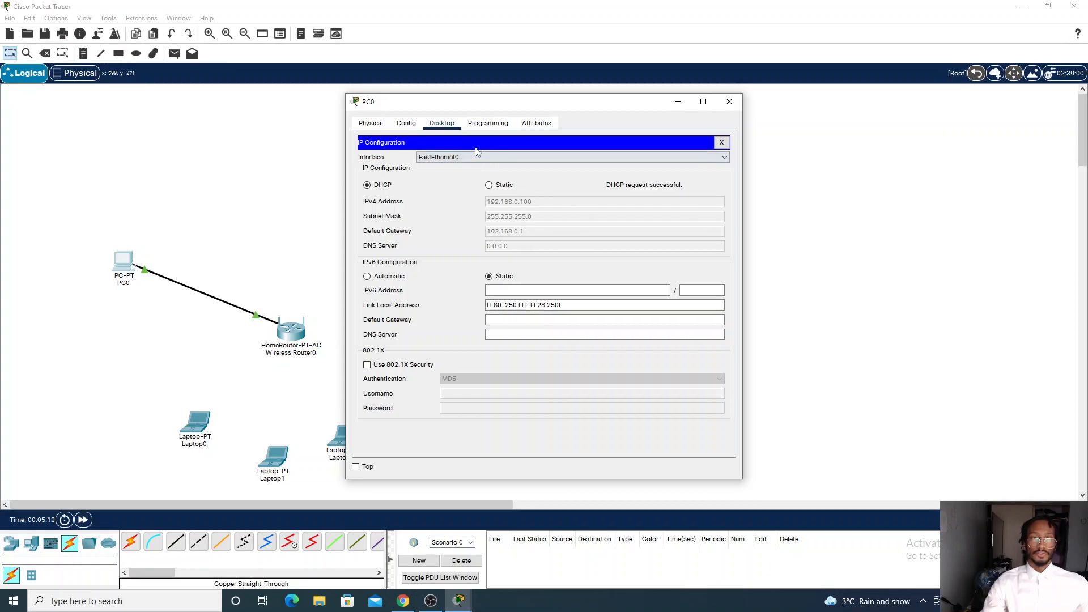
Open PC0's web browser and browse to the router at 192.168.0.1
click(722, 143)
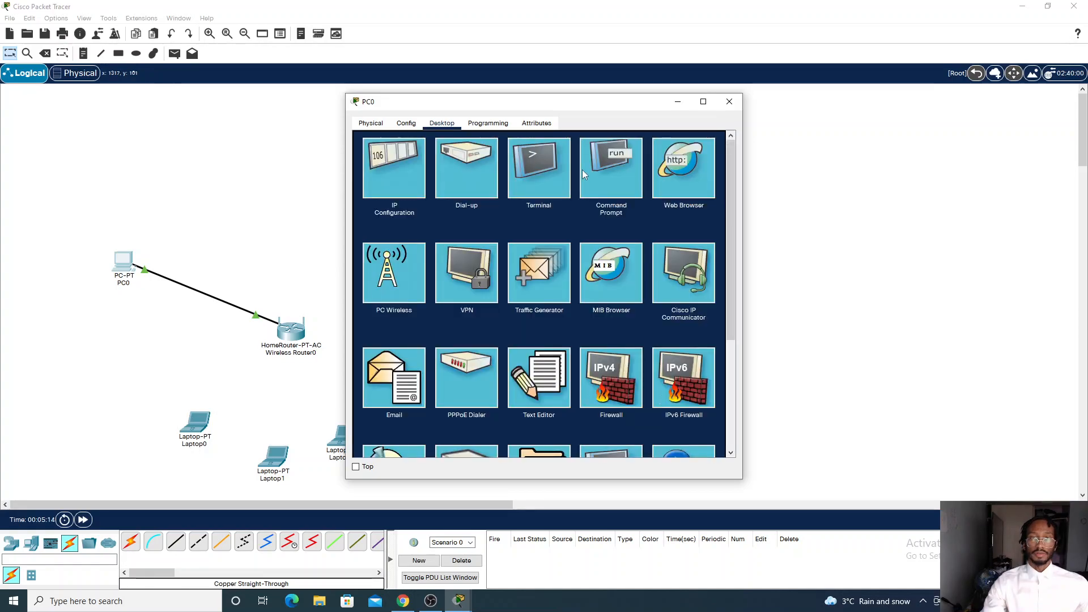
click(679, 181)
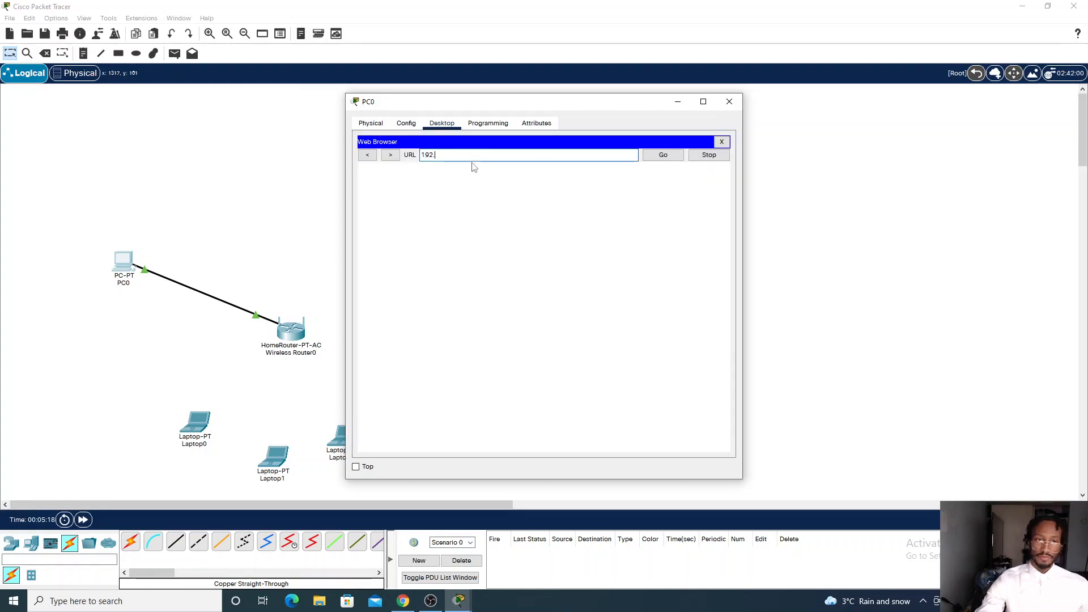
text(192.168.0.1)
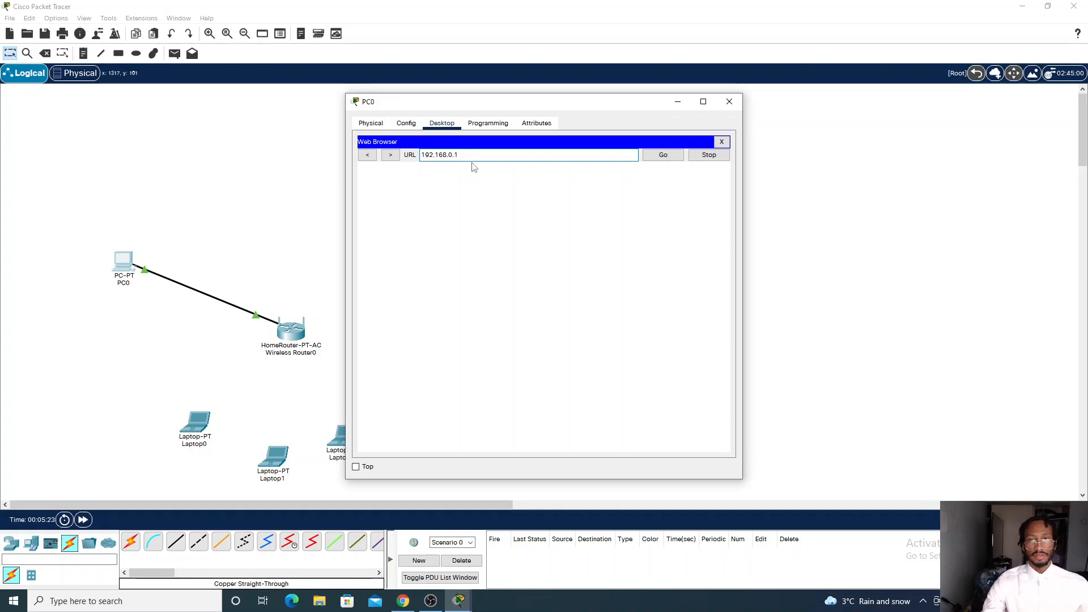
click(673, 158)
Log in to the router's web page with user name admin and the router password
click(521, 269)
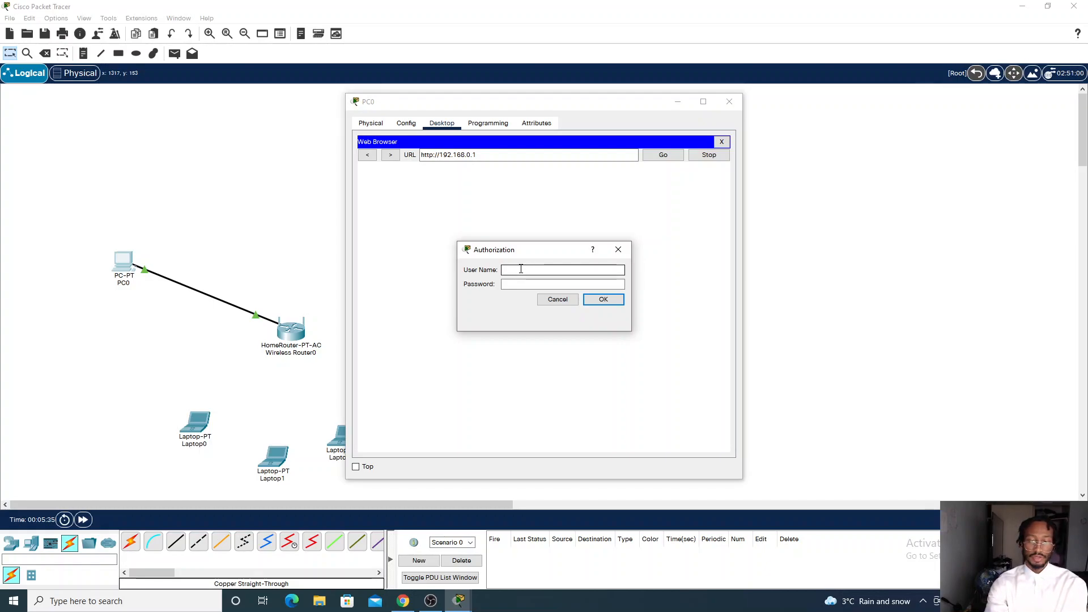
key(Tab)
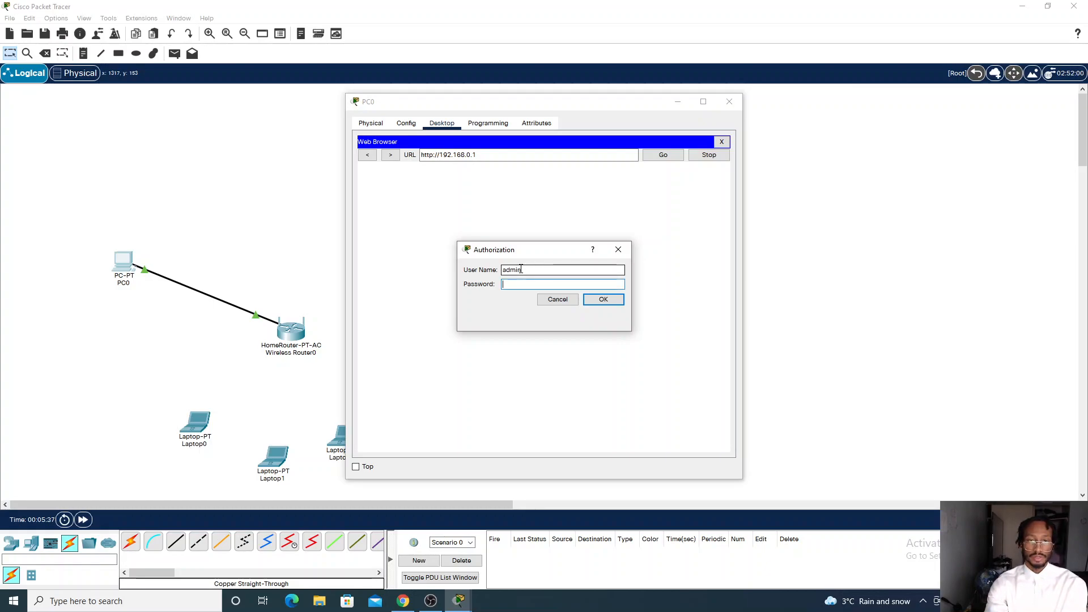
text(admin)
key(Return)
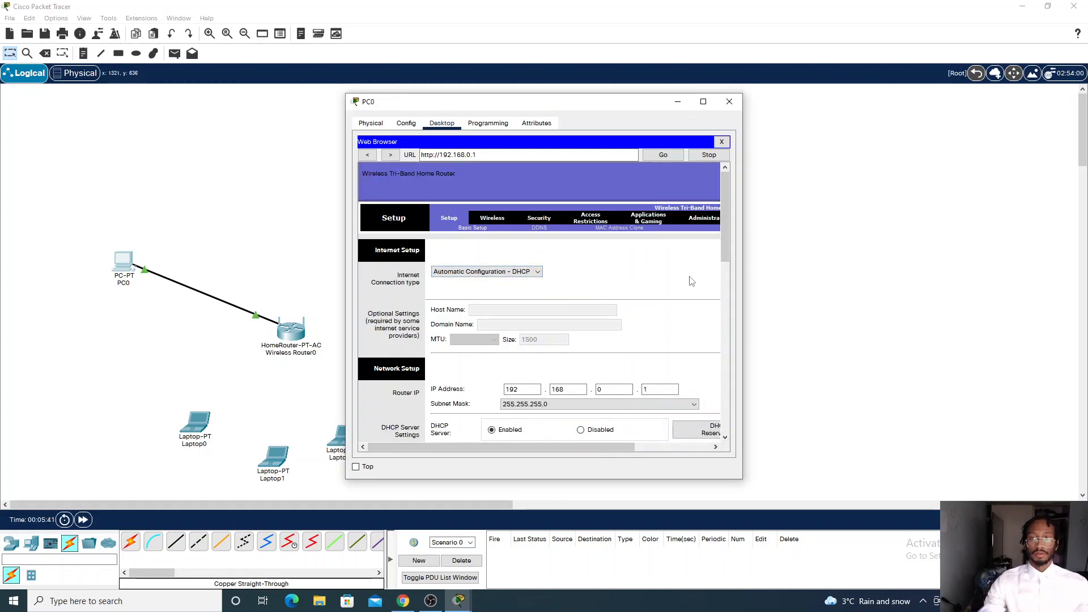
Examine the router's Setup page network and DHCP server settings, including the DHCP Reservation dialog
scroll(570, 449, right, 2)
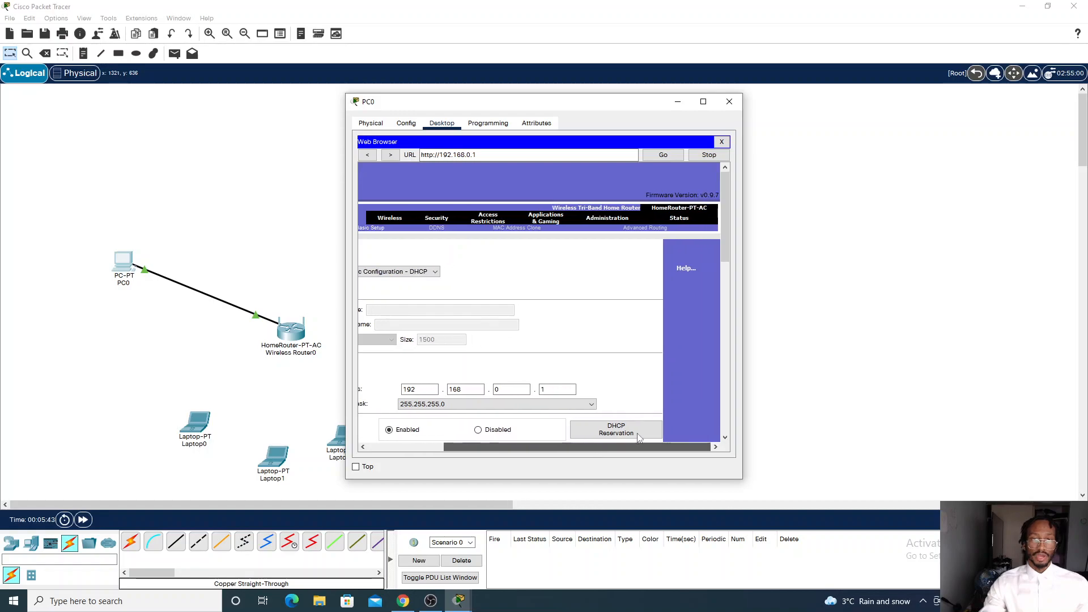
scroll(586, 442, left, 1)
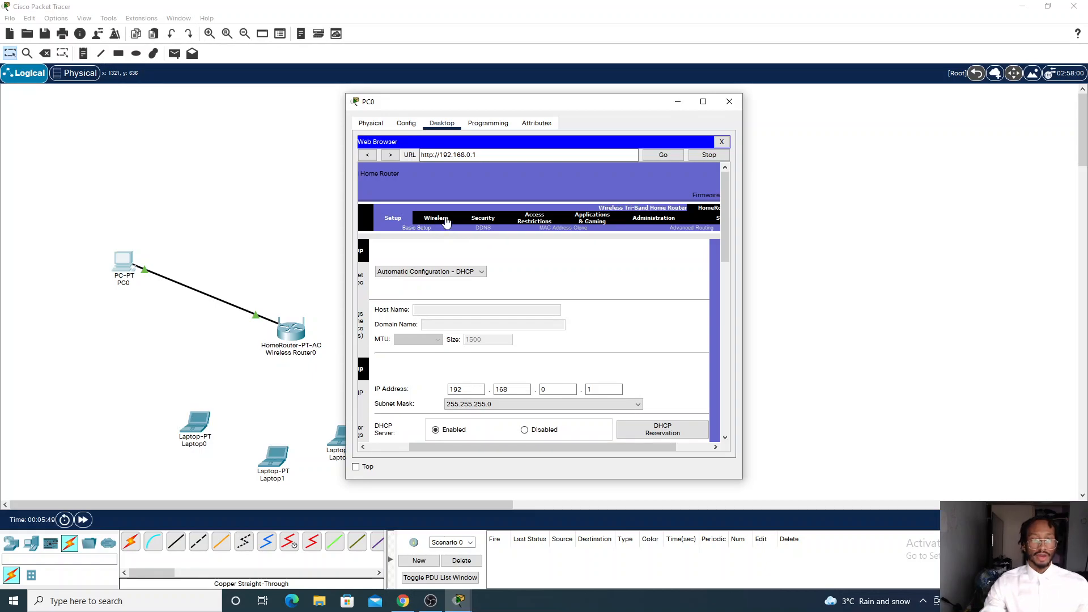
scroll(530, 457, left, 4)
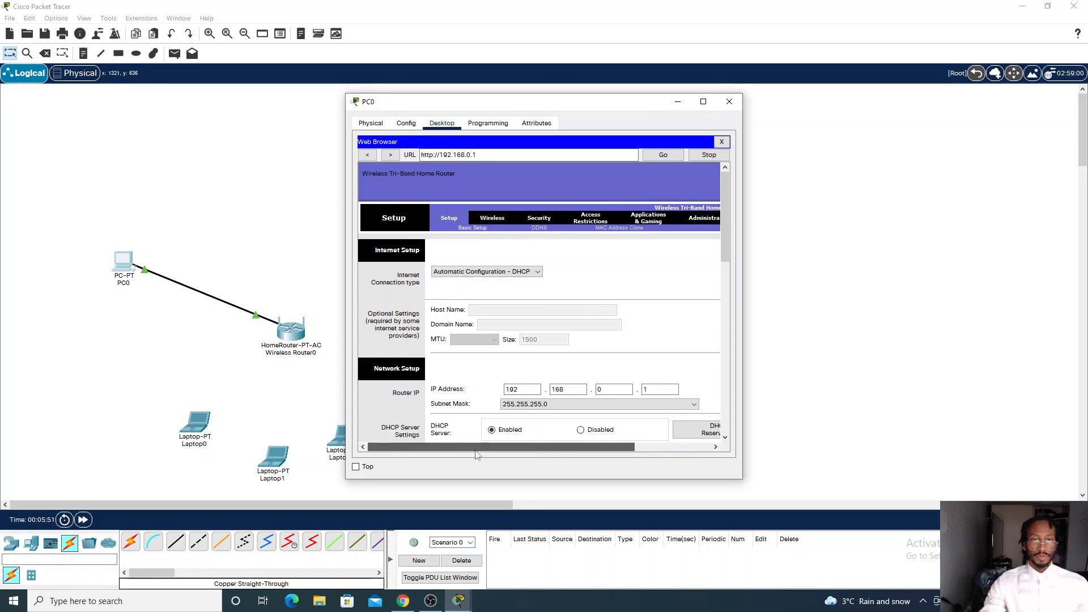
scroll(524, 324, down, 1)
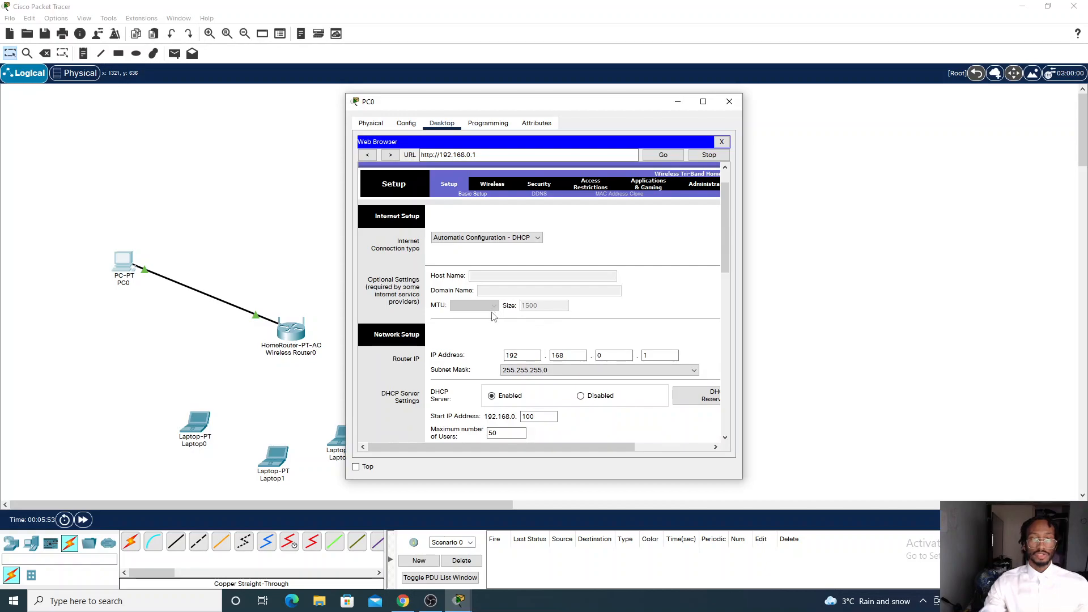
scroll(502, 338, down, 1)
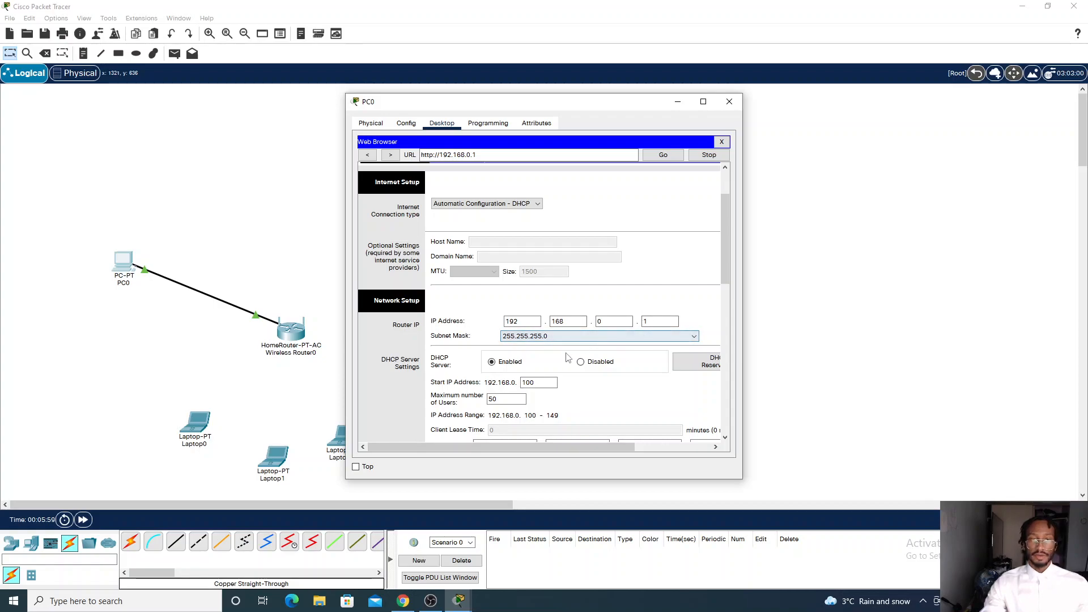
scroll(613, 348, down, 2)
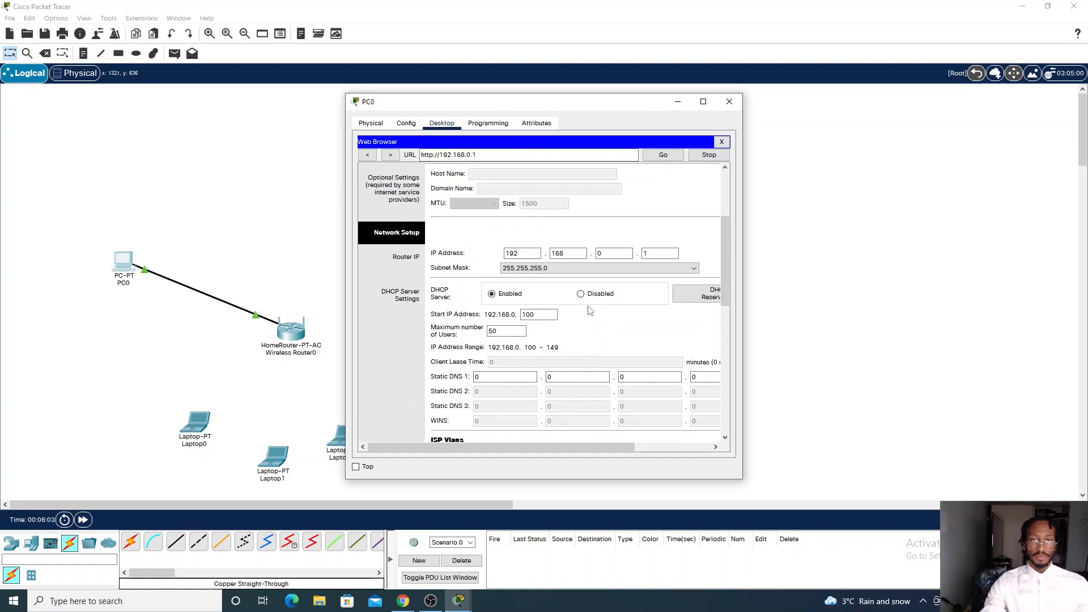
drag(518, 449, 595, 449)
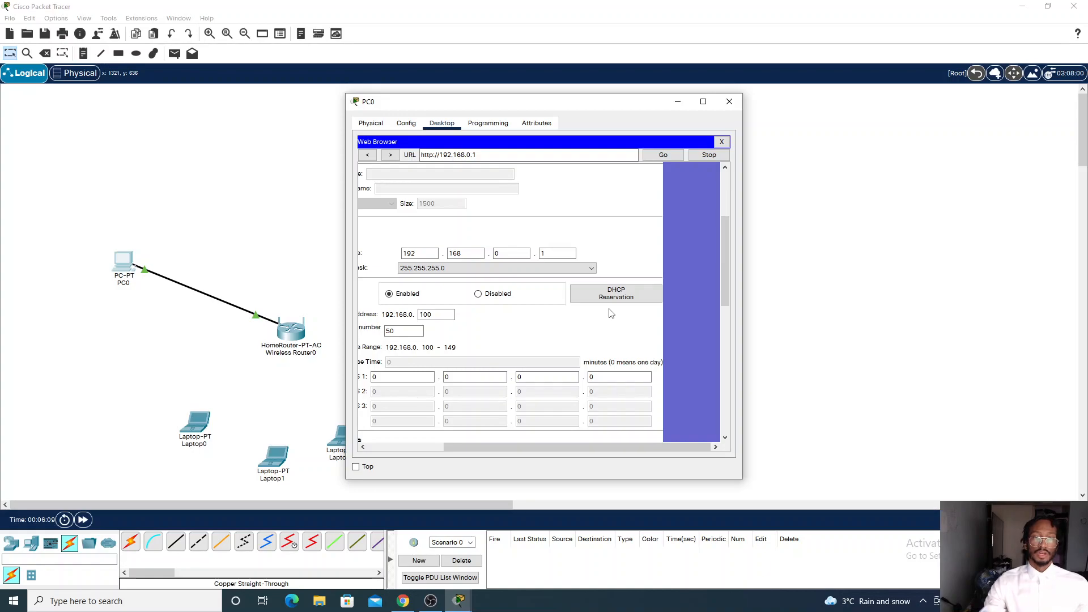
click(730, 101)
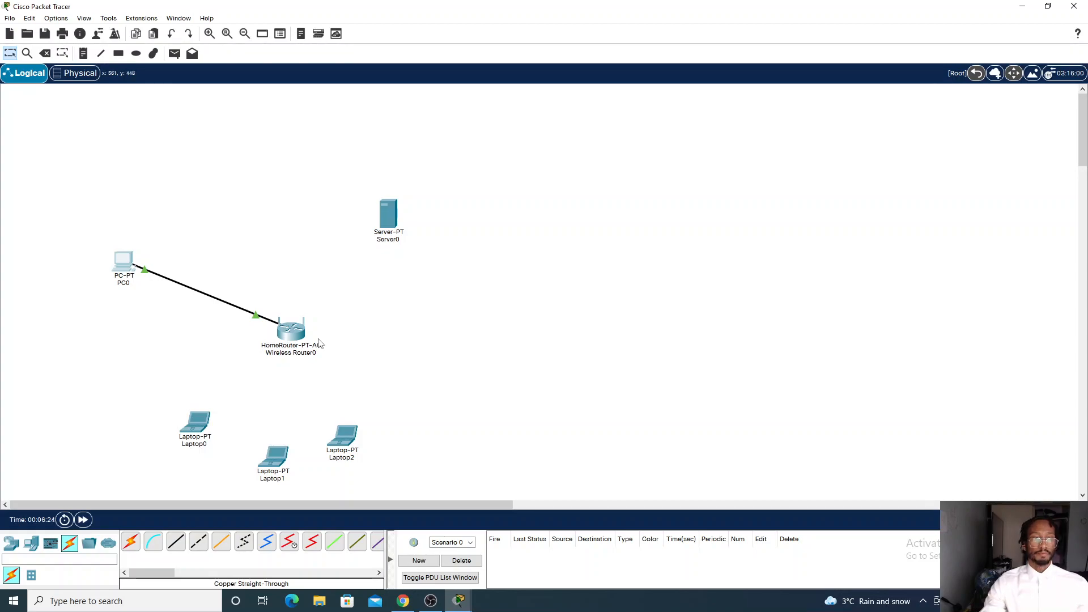
click(124, 265)
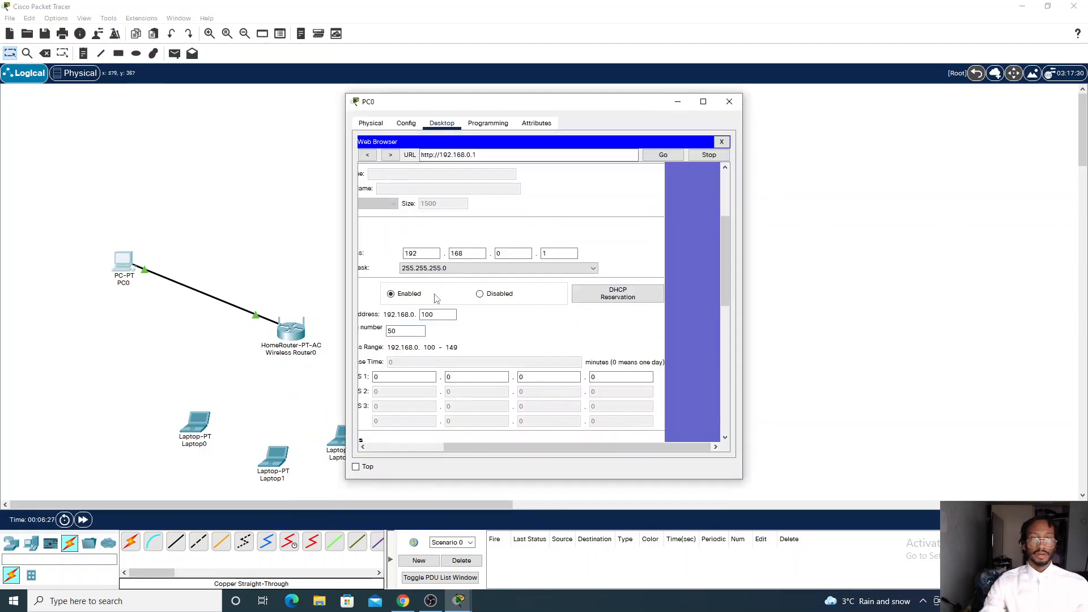
click(627, 304)
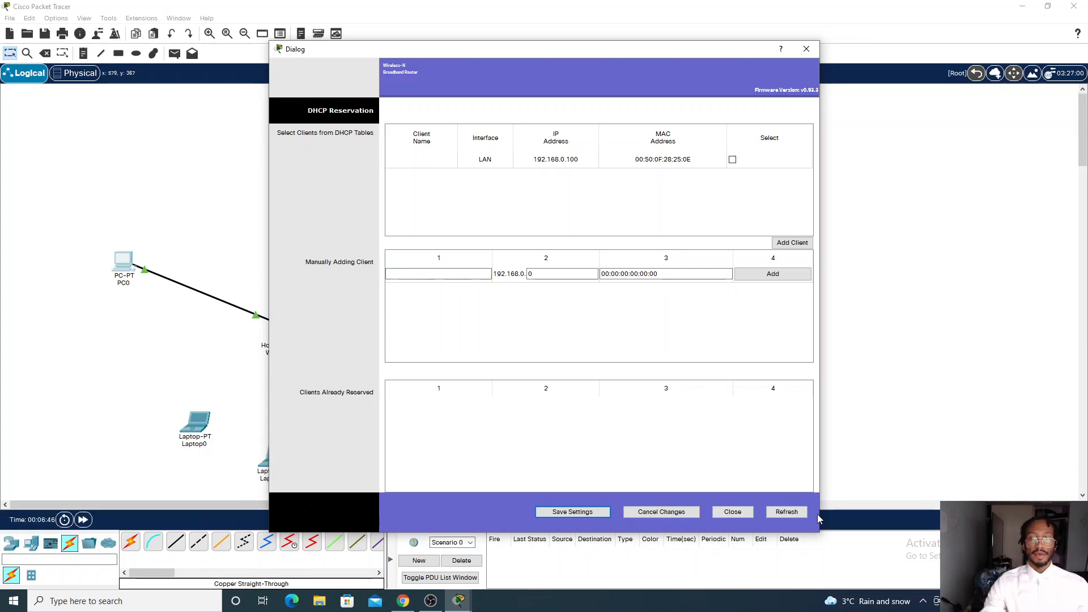
click(732, 512)
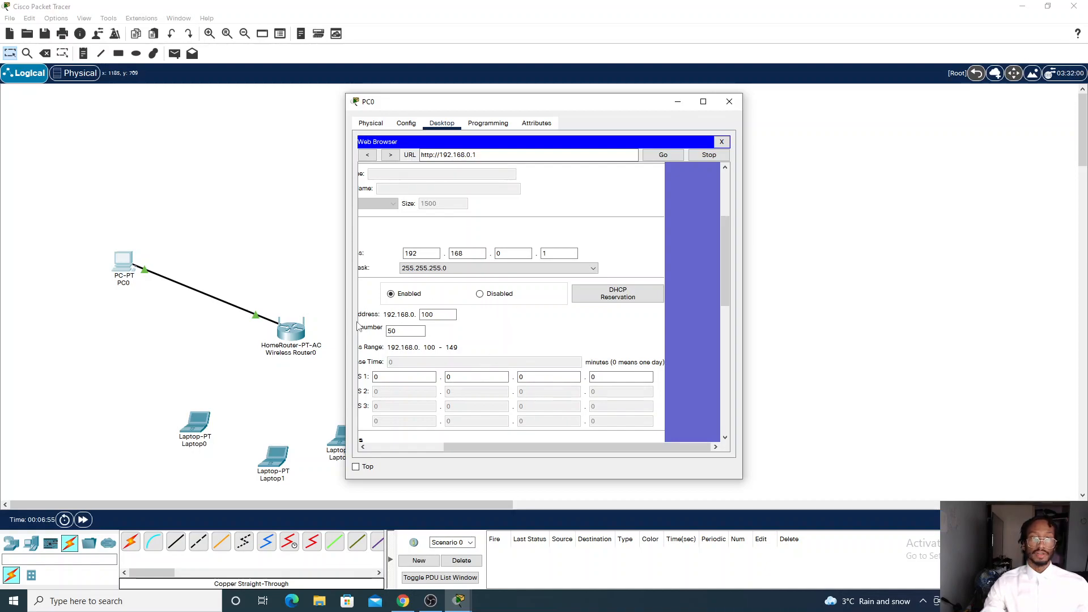
drag(513, 446, 448, 447)
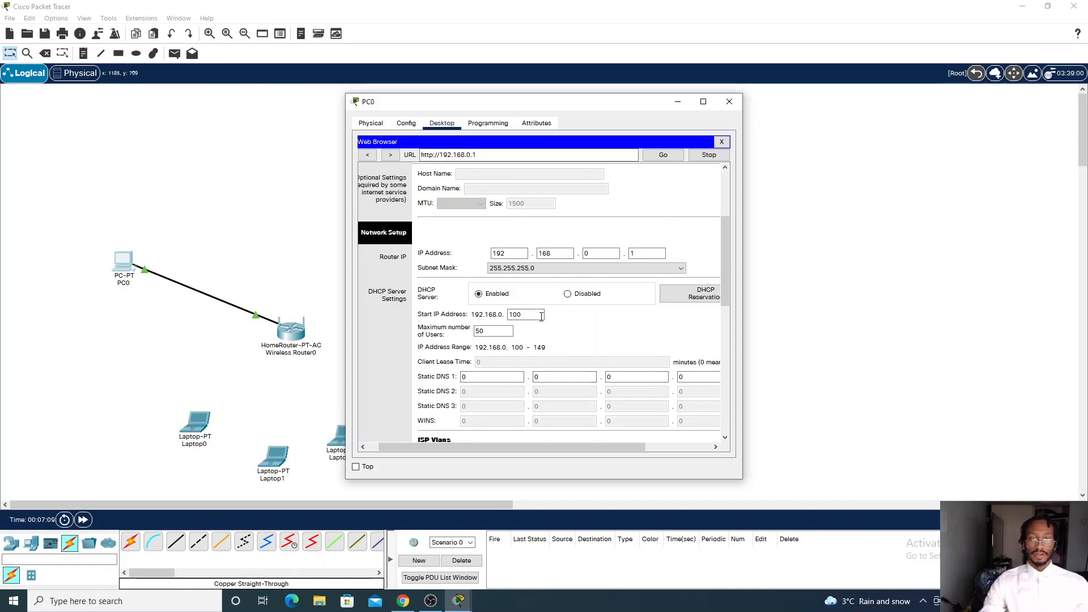
click(678, 101)
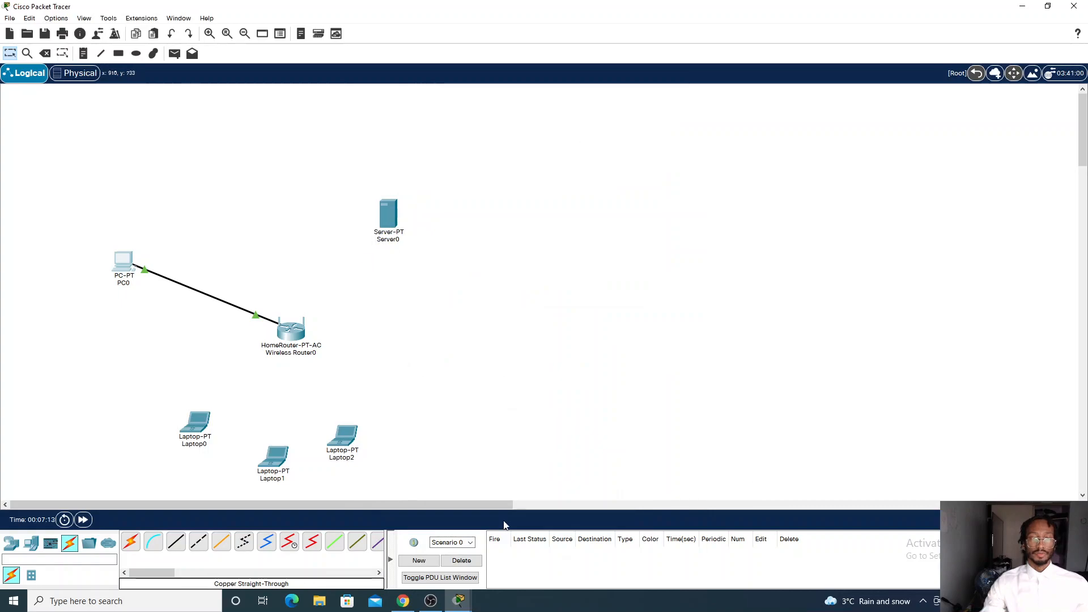
click(431, 601)
click(433, 603)
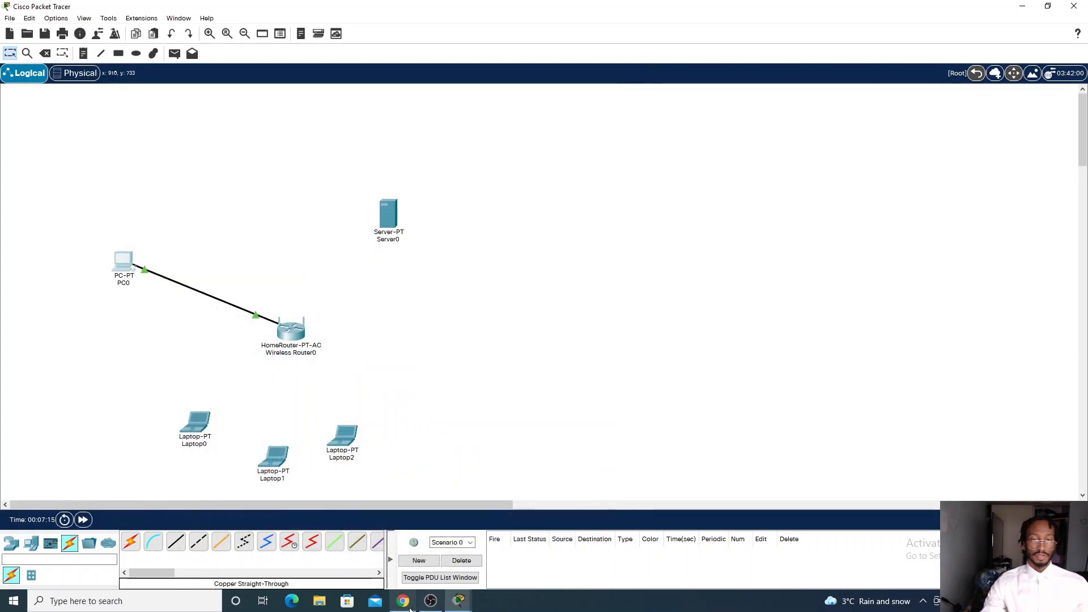
Set the router's DHCP maximum number of users to 7 and start IP address to 192.168.0.10, then save the settings
click(125, 266)
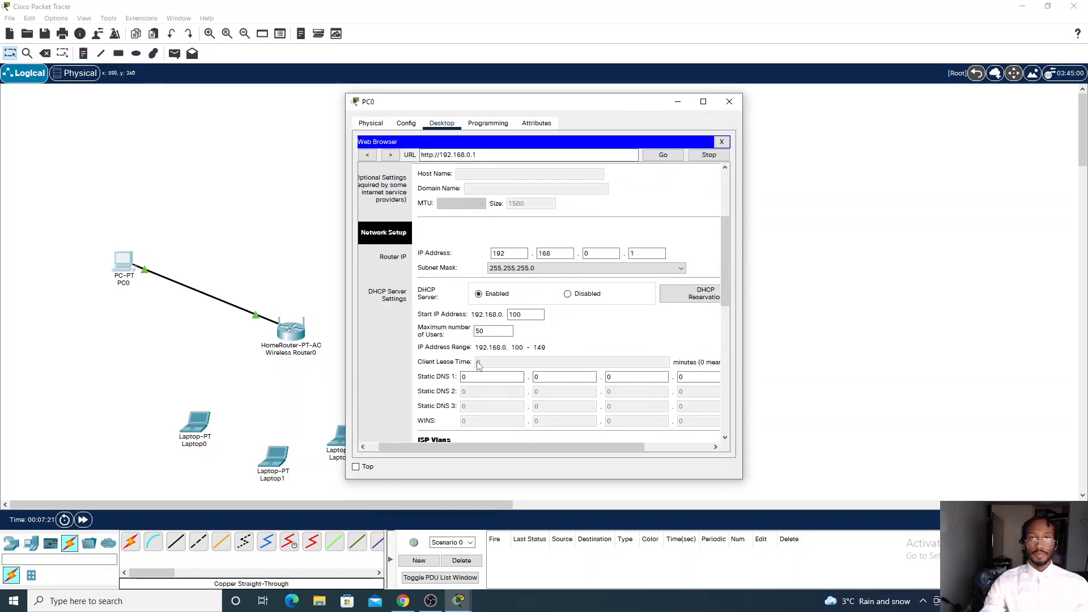
click(542, 373)
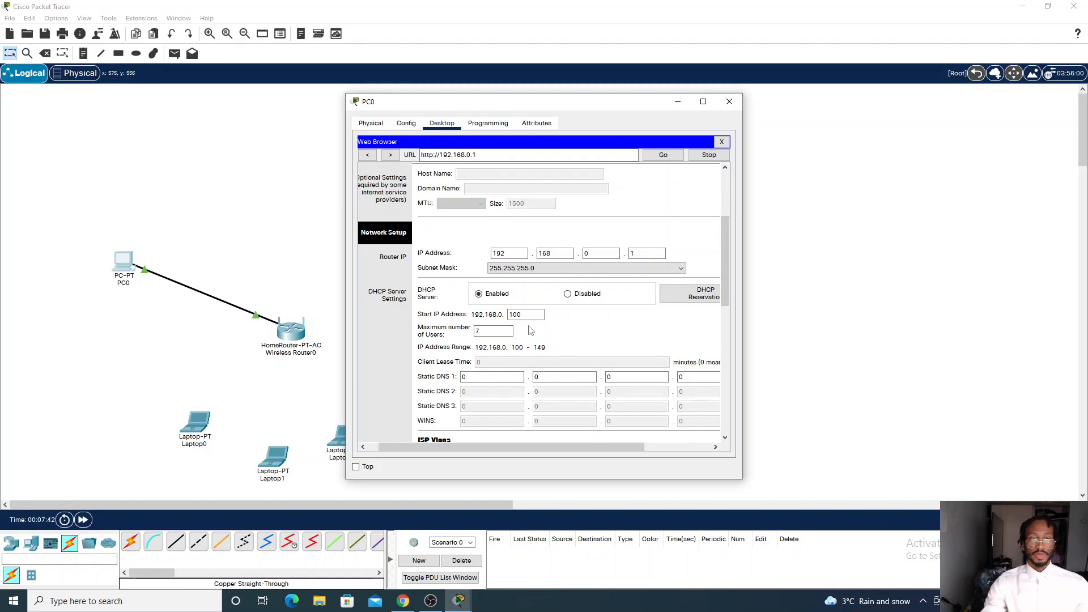
key(BackSpace)
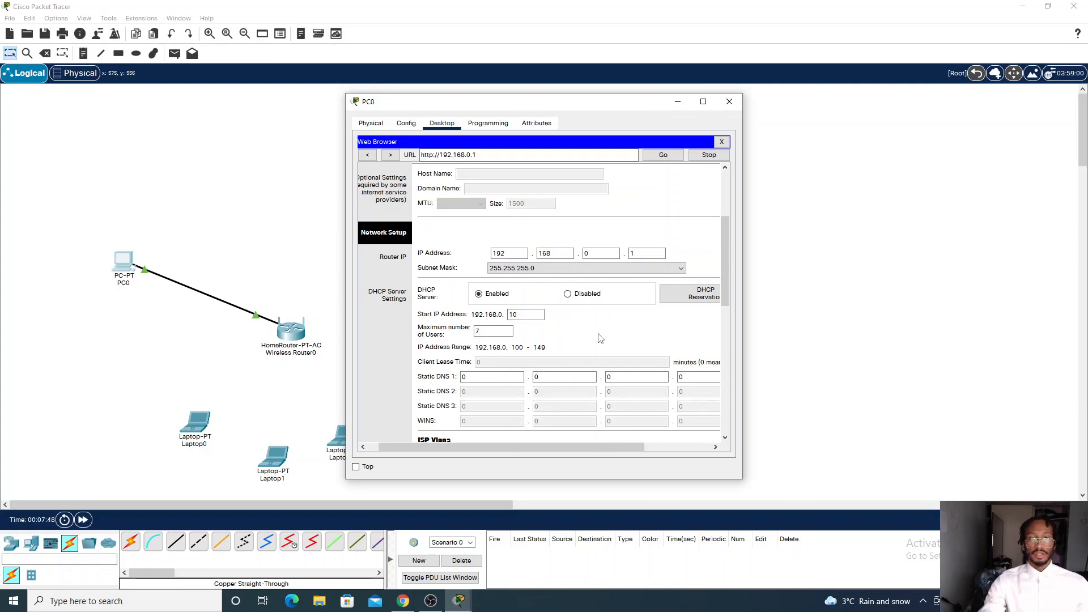
scroll(622, 339, down, 5)
scroll(623, 339, down, 4)
click(620, 422)
scroll(636, 355, up, 5)
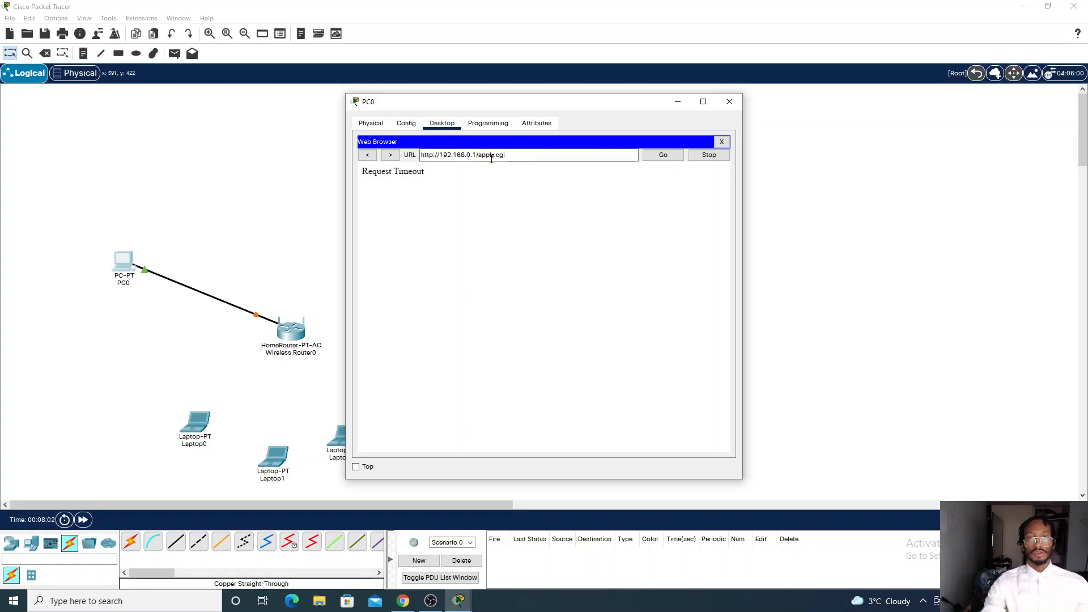
Renew PC0's DHCP address by toggling its IP configuration to Static and back to DHCP
click(722, 141)
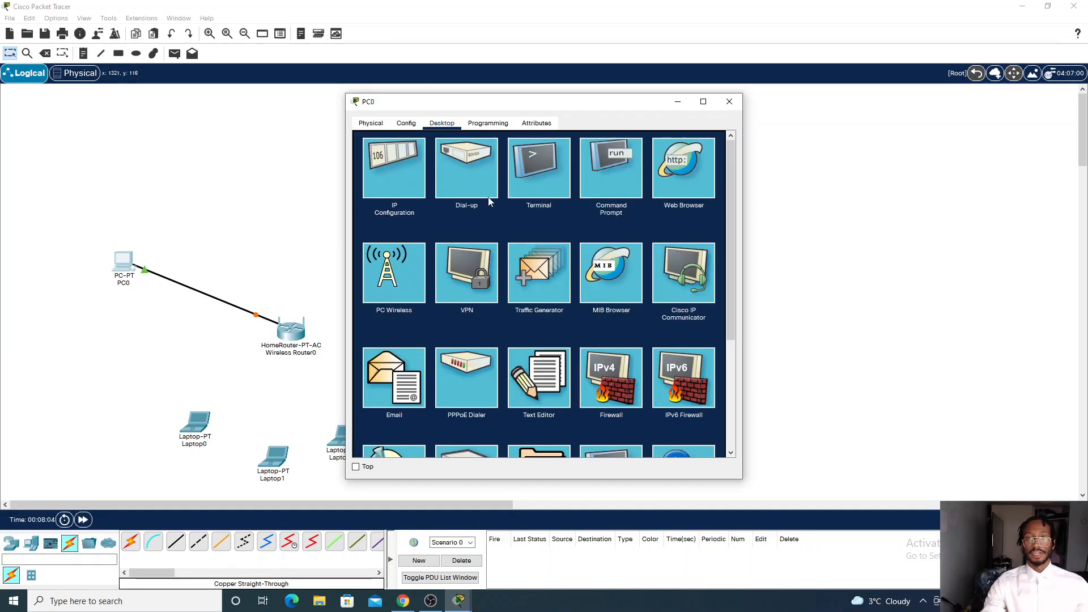
click(400, 171)
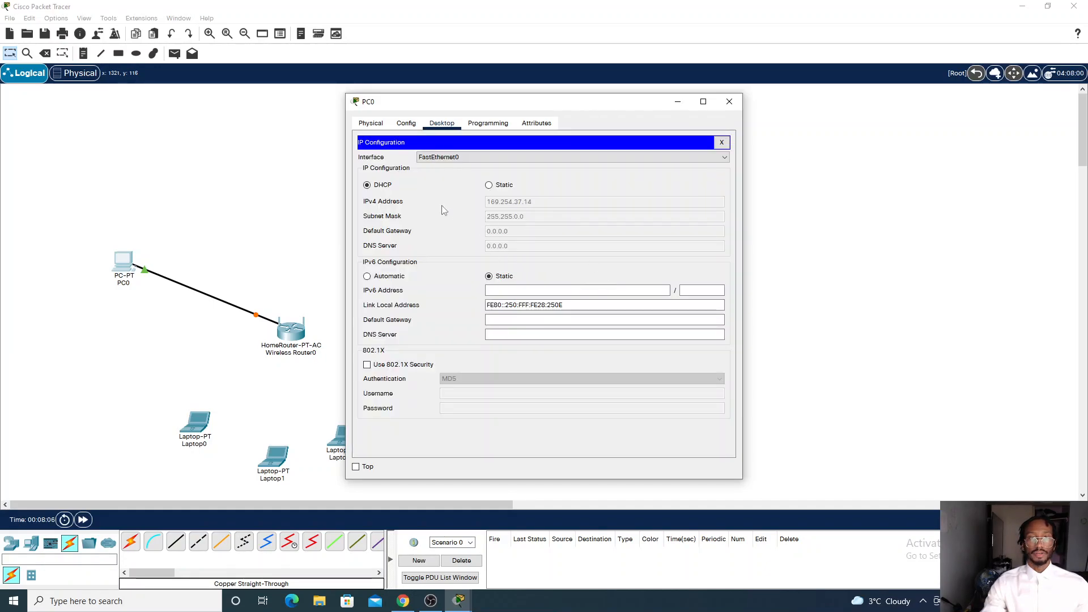
click(488, 185)
click(368, 186)
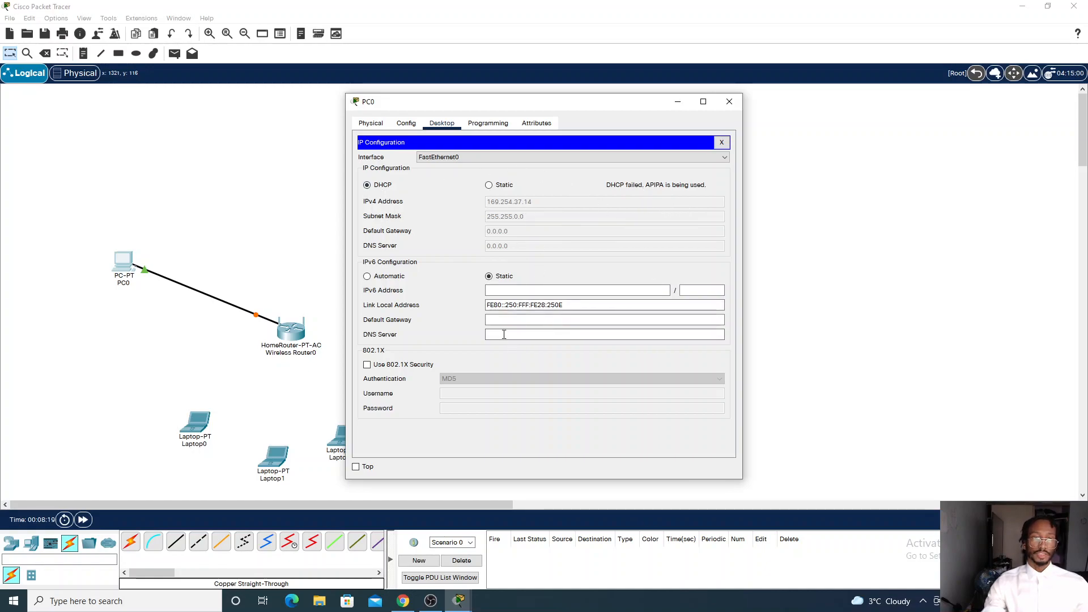
click(406, 124)
click(370, 123)
click(406, 123)
click(433, 124)
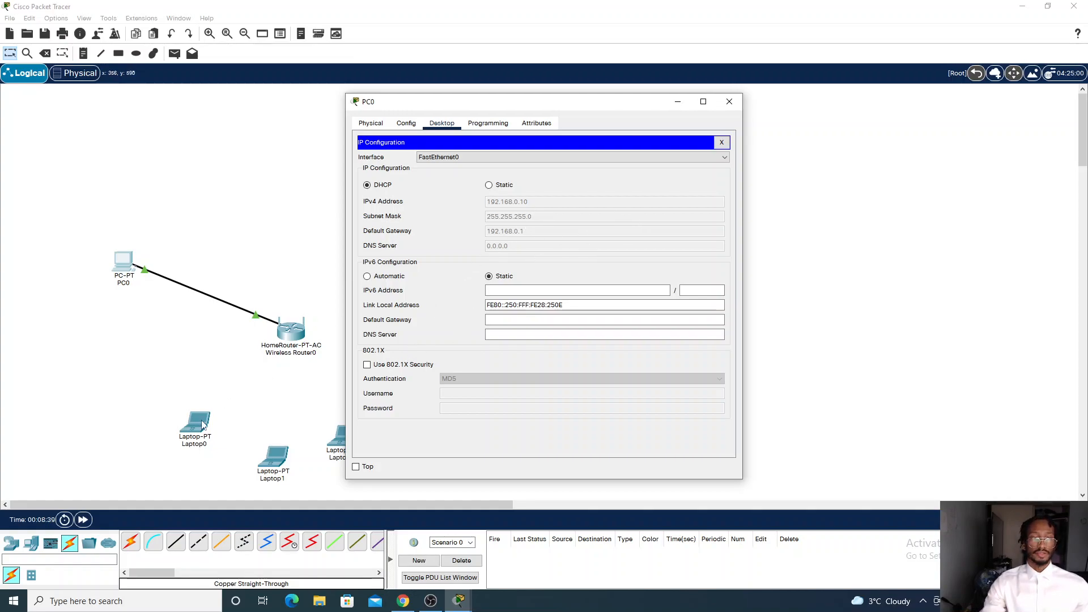
click(678, 101)
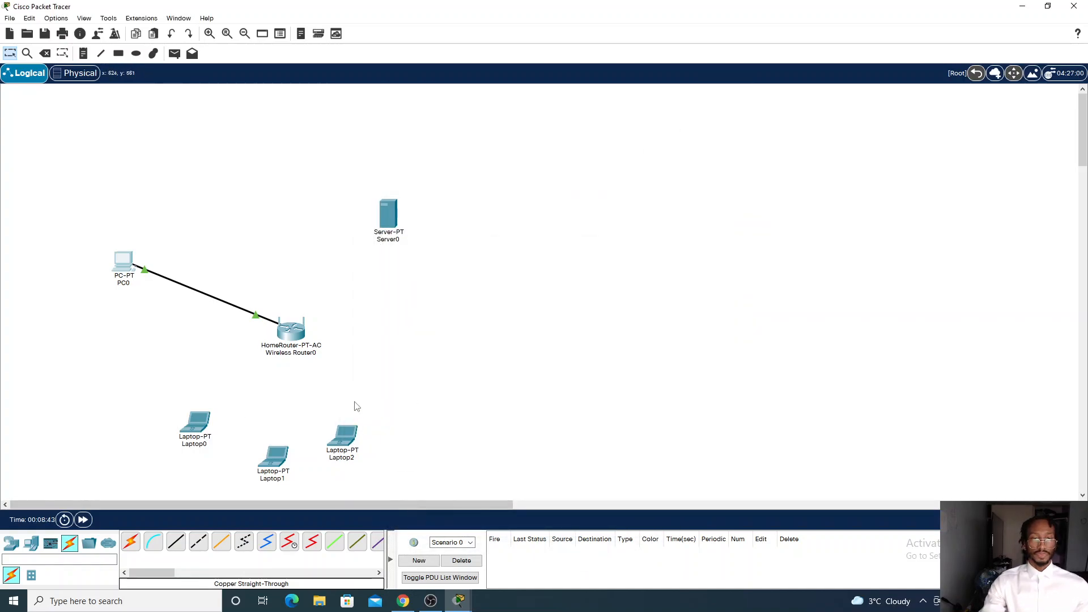
Open PC0's web browser and browse to the router's address 192.168.0.1
click(121, 261)
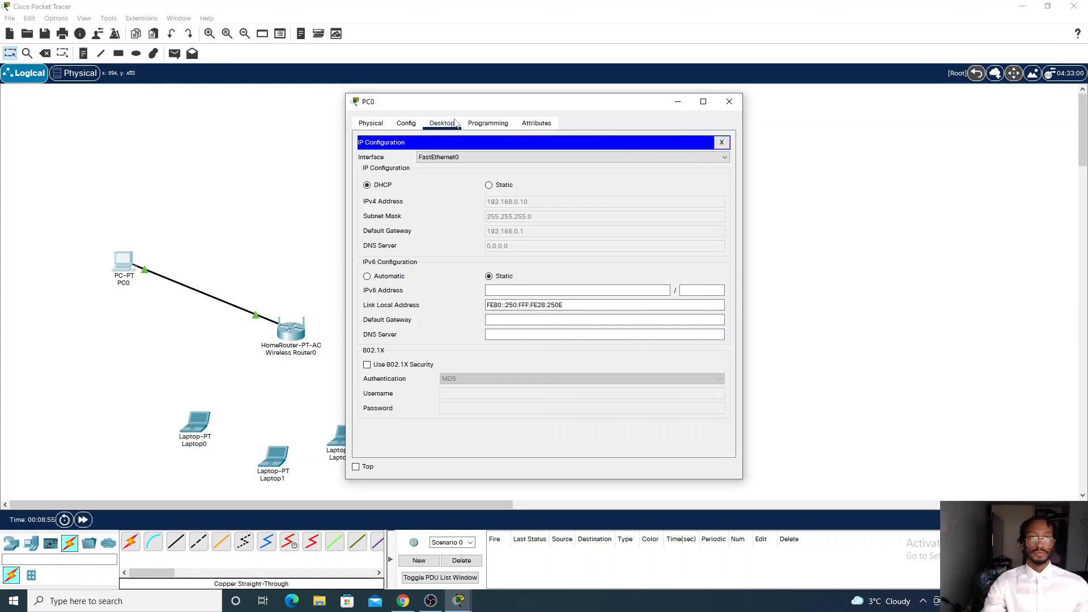
click(721, 143)
click(680, 165)
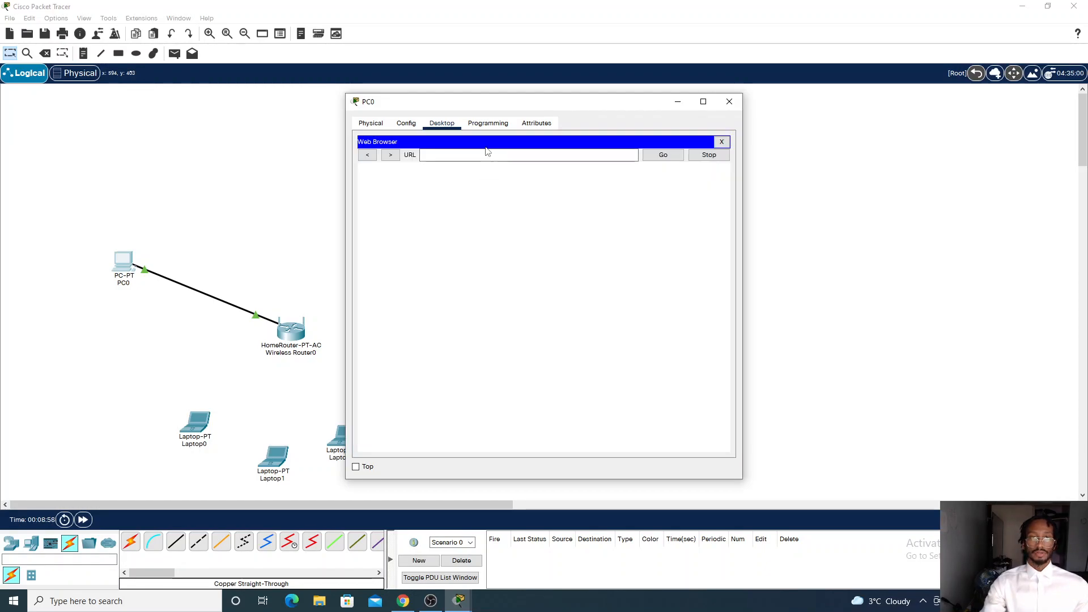
text(192.168.0.)
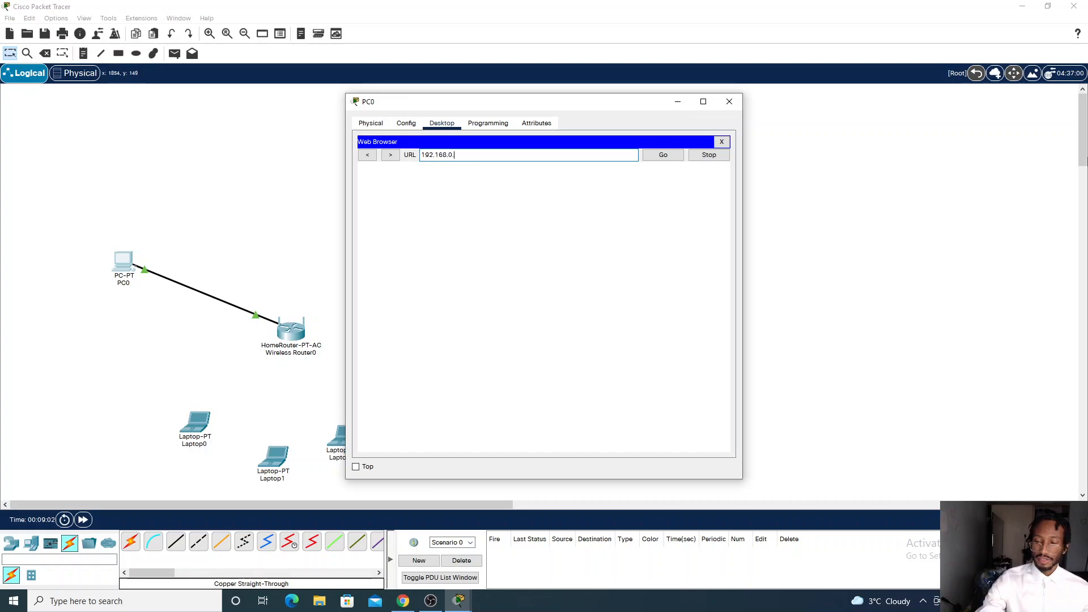
key(Return)
Log in to the router's web page with user name admin and the router password
text(admin)
key(Tab)
text(admin)
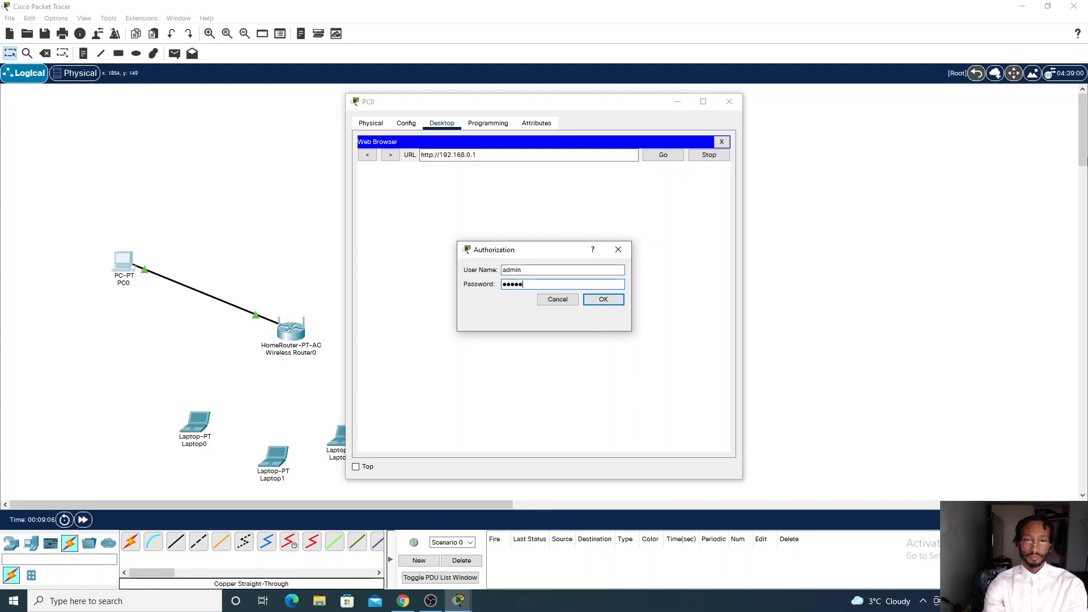
key(Return)
Review the router's Setup page network and DHCP server settings
scroll(603, 343, down, 3)
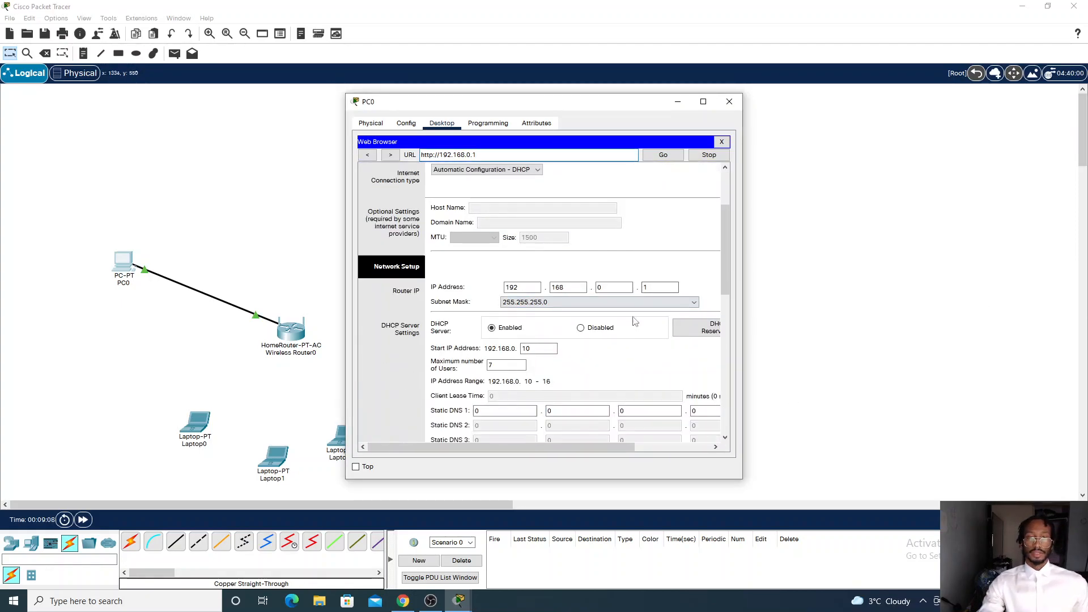
scroll(604, 344, down, 1)
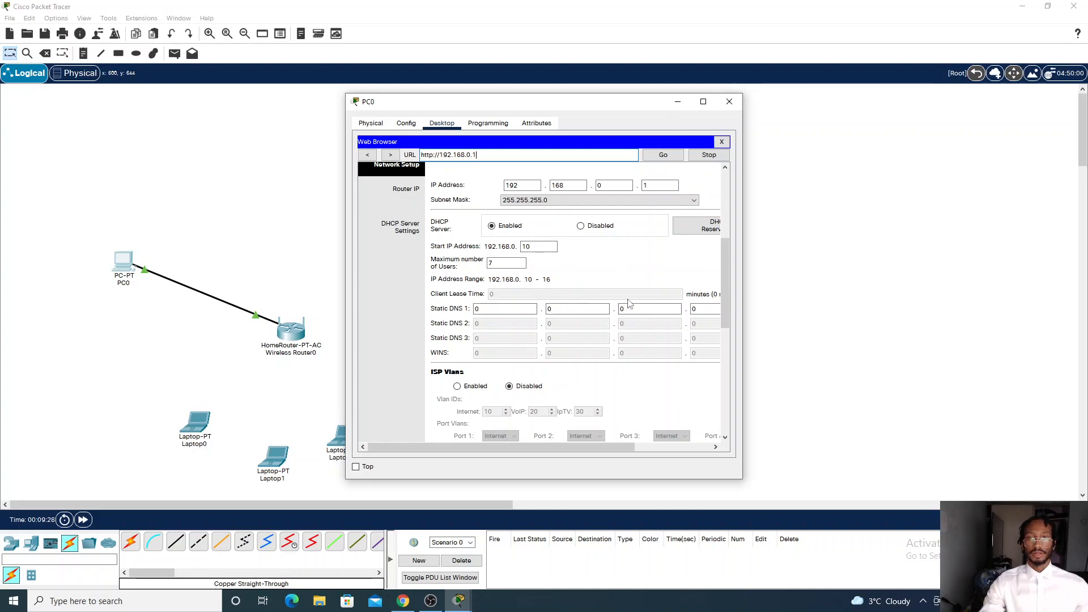
scroll(628, 304, up, 1)
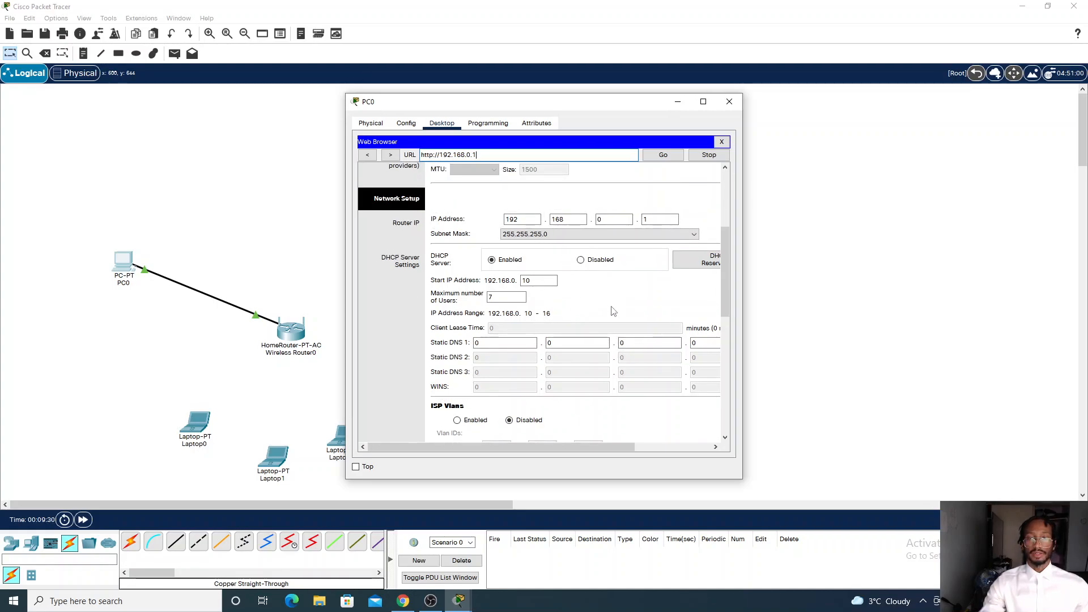
scroll(612, 306, down, 2)
scroll(612, 347, up, 5)
scroll(529, 267, up, 2)
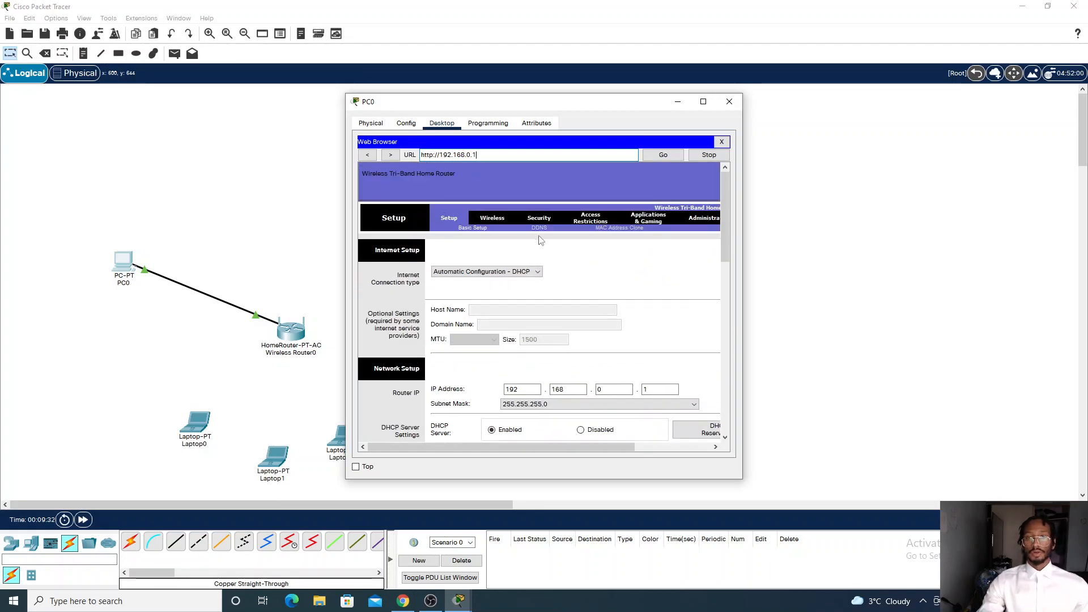
Examine the router's basic wireless settings for the 2.4 GHz and both 5 GHz bands
click(492, 215)
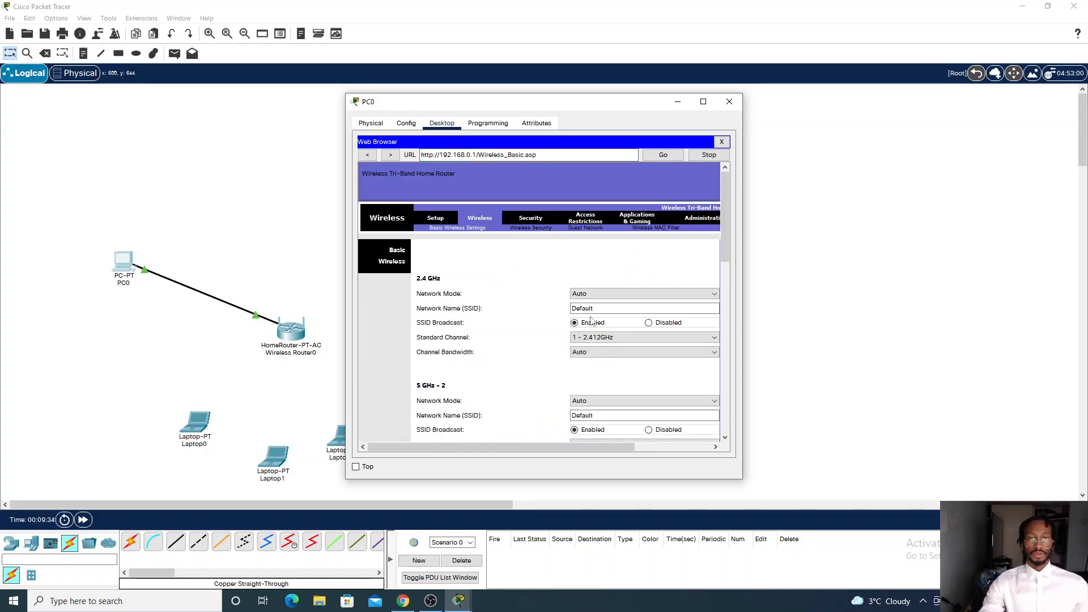
scroll(533, 332, down, 3)
scroll(522, 323, up, 2)
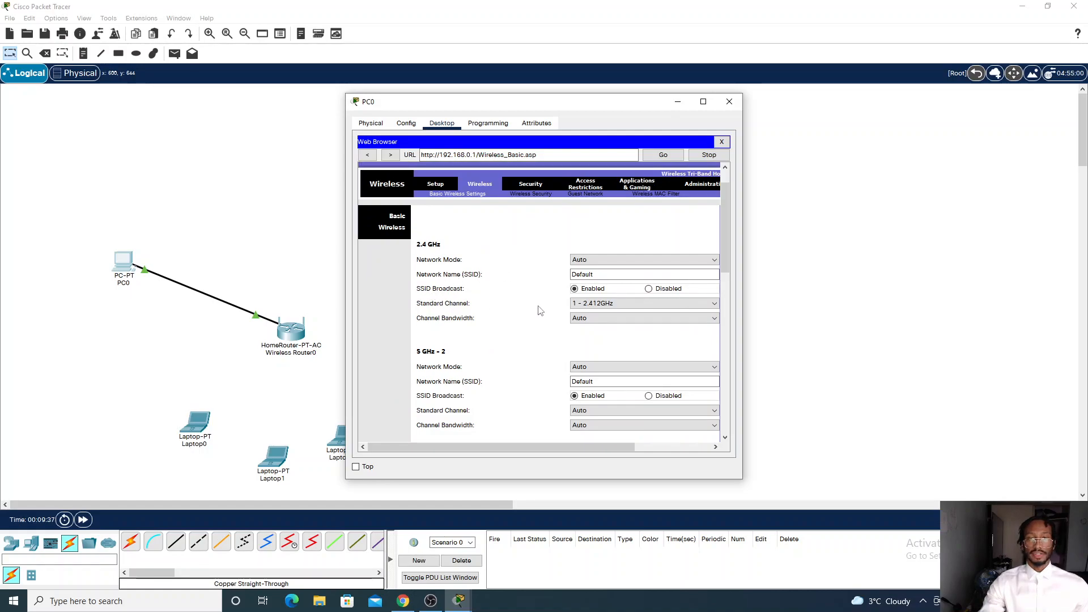
scroll(536, 315, down, 3)
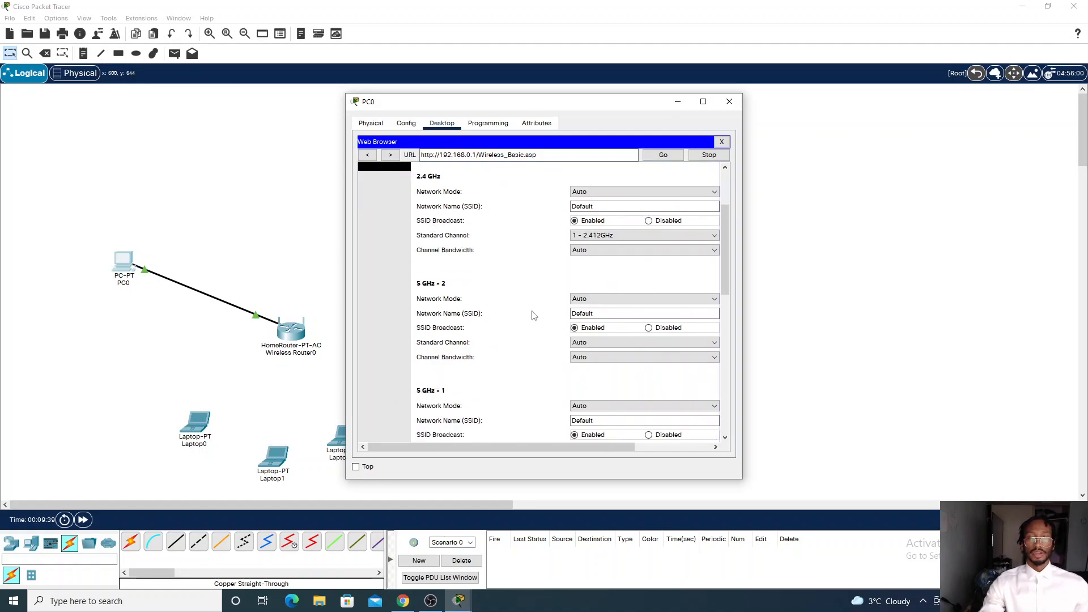
scroll(476, 328, down, 2)
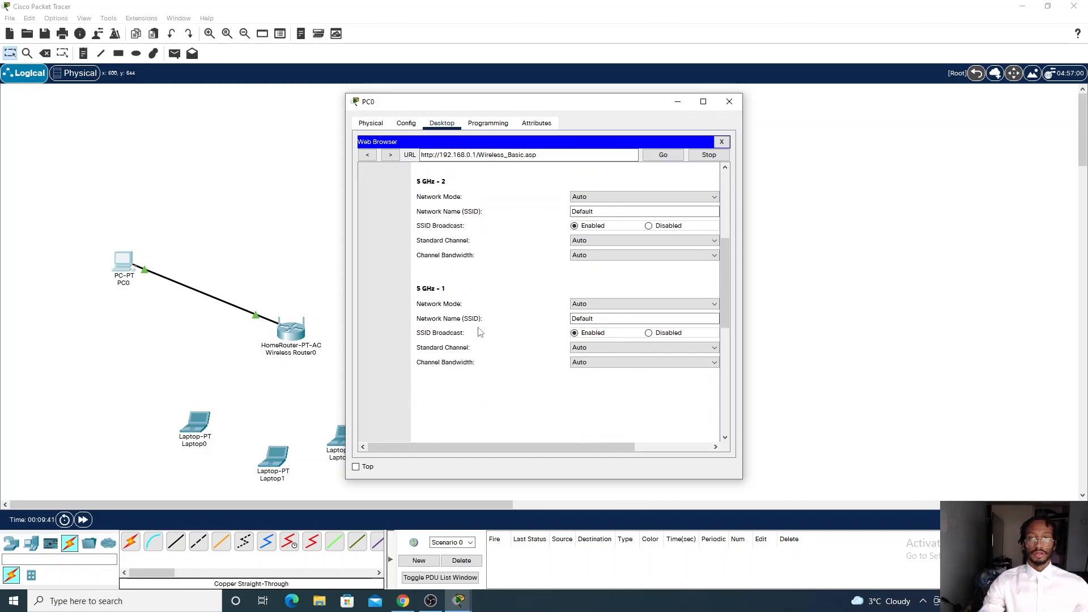
scroll(492, 333, up, 1)
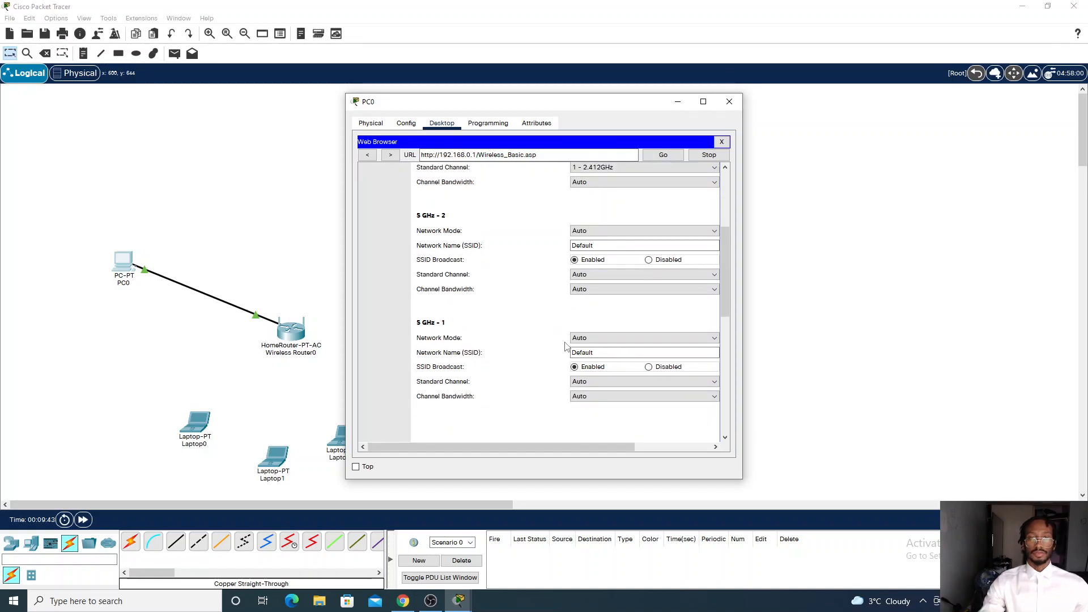
scroll(540, 282, up, 4)
Examine the Wireless Security page and the security mode options available for the 2.4 GHz band
click(531, 195)
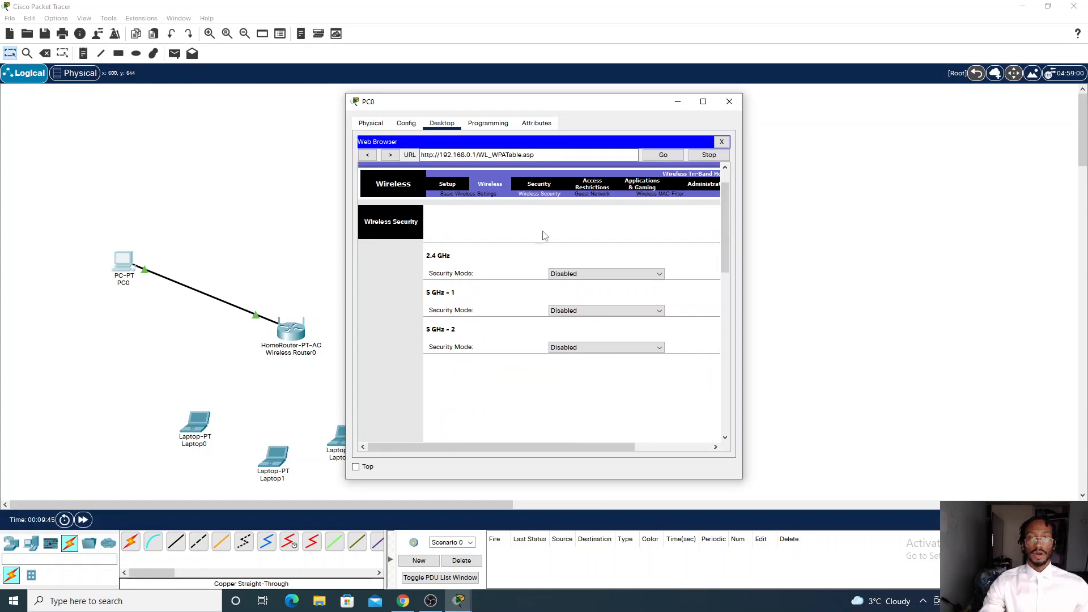
click(577, 275)
click(548, 236)
click(558, 276)
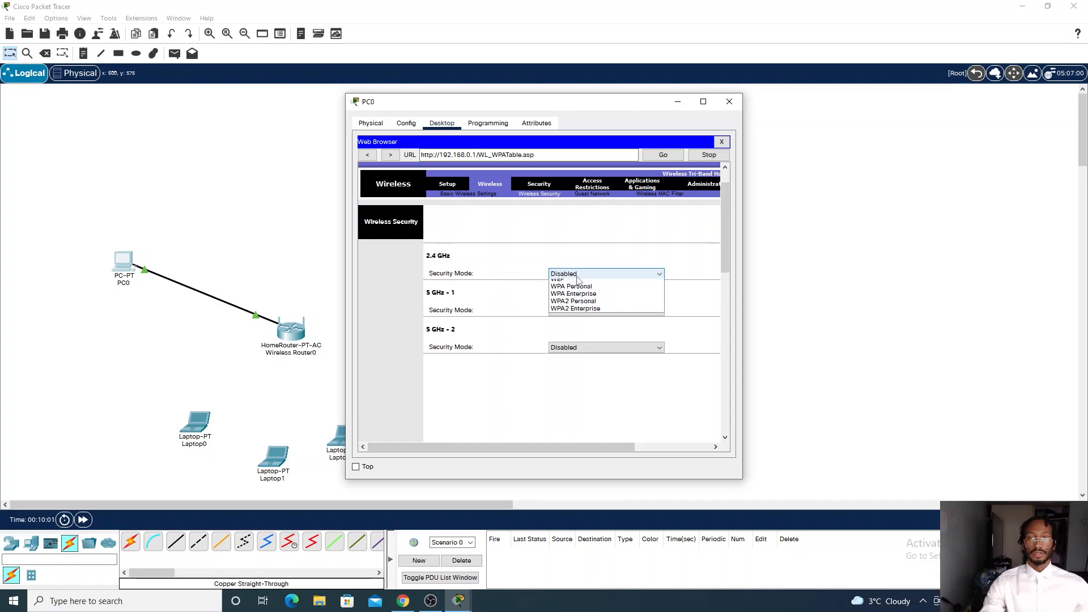
click(507, 272)
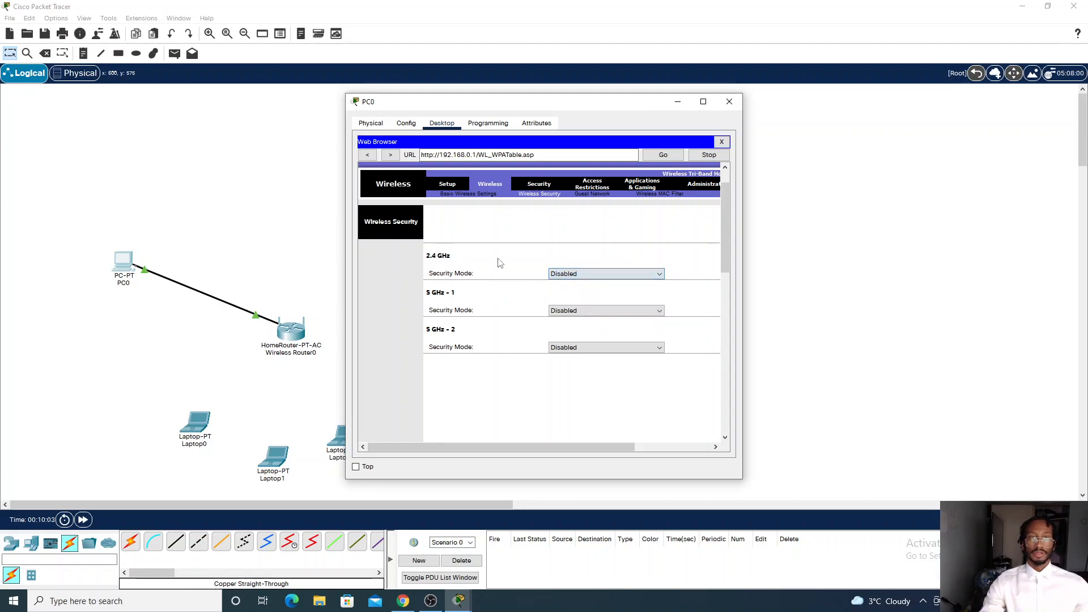
Browse the router's Guest Network and Wireless MAC Filter pages
click(592, 194)
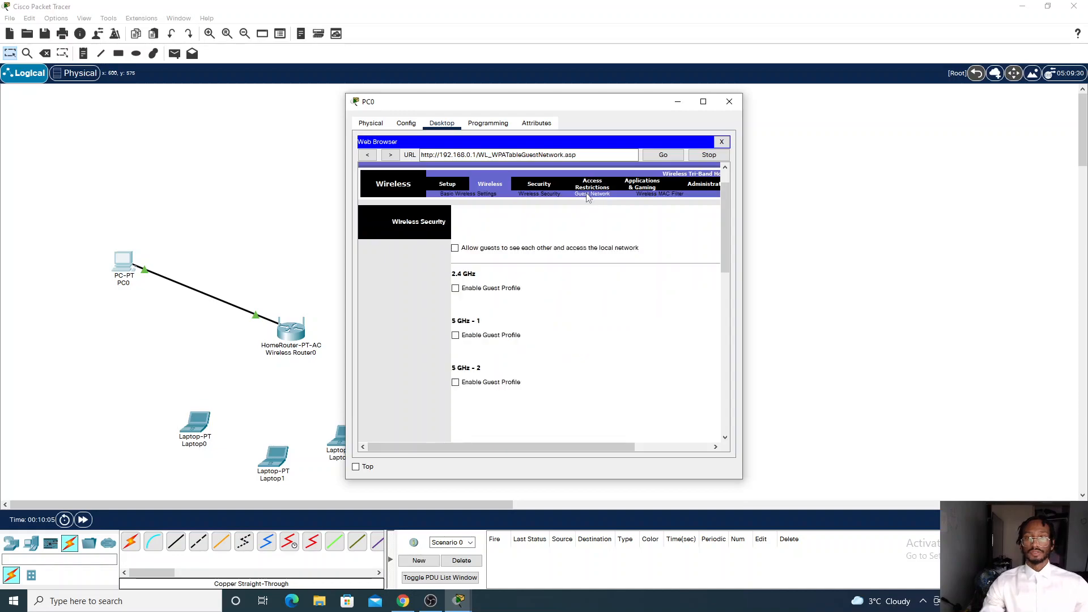
click(667, 194)
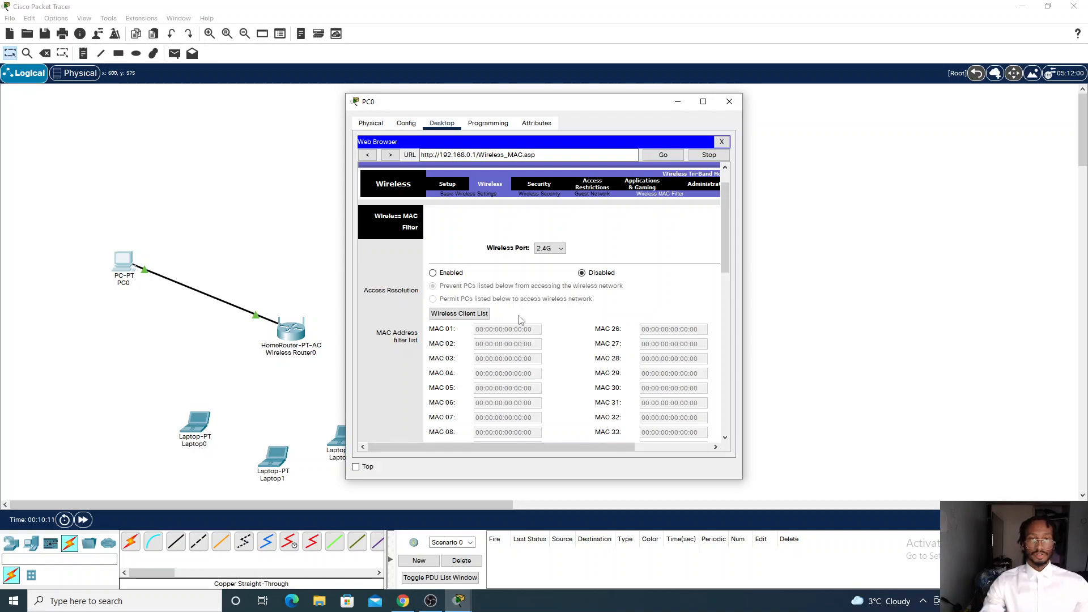
scroll(521, 320, down, 3)
scroll(537, 314, up, 2)
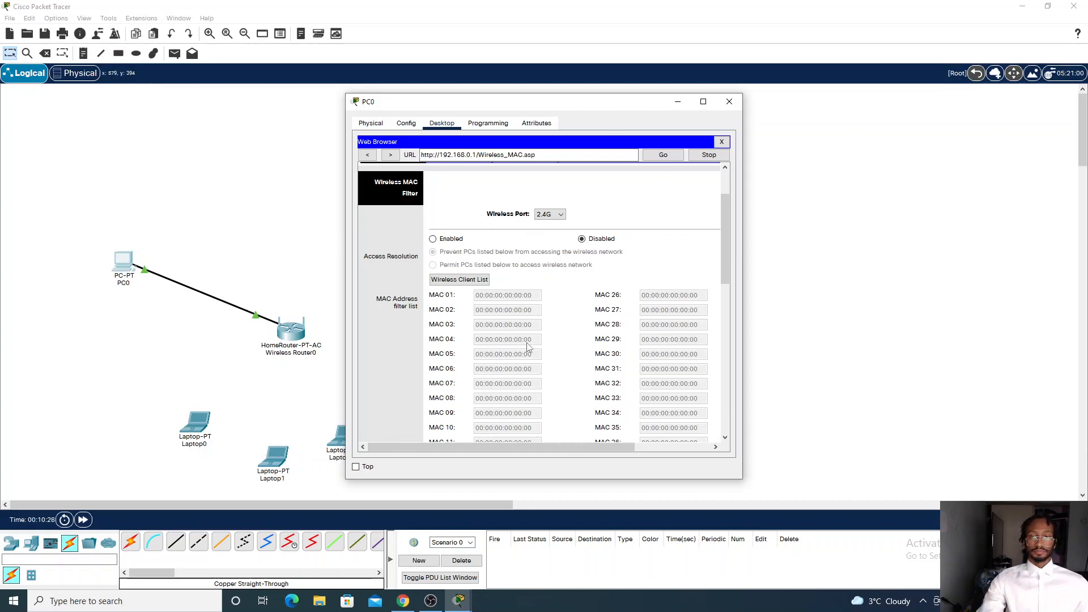
scroll(565, 335, down, 3)
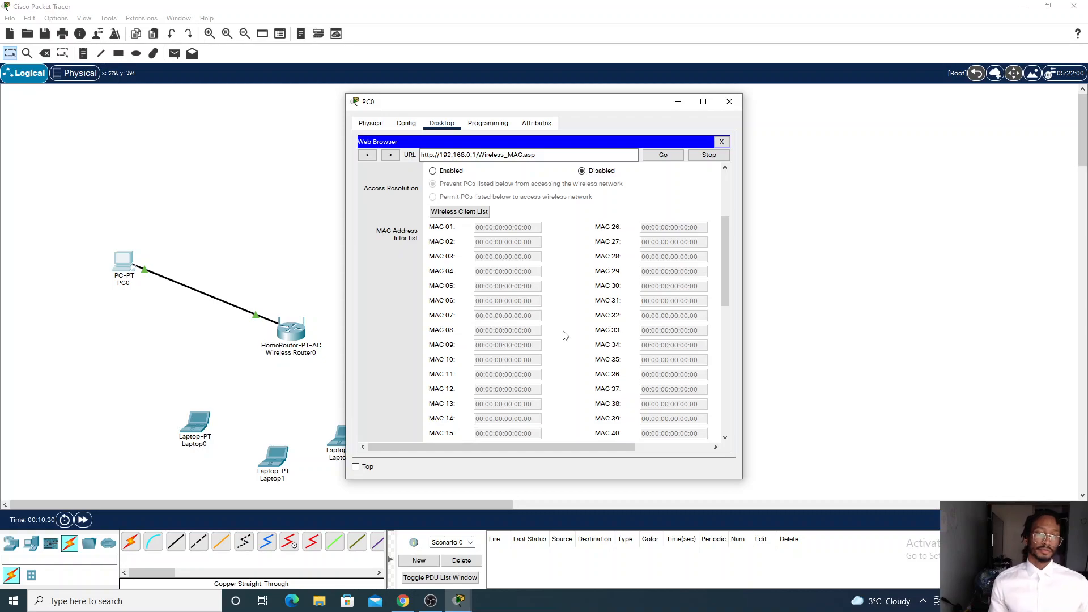
scroll(509, 291, up, 2)
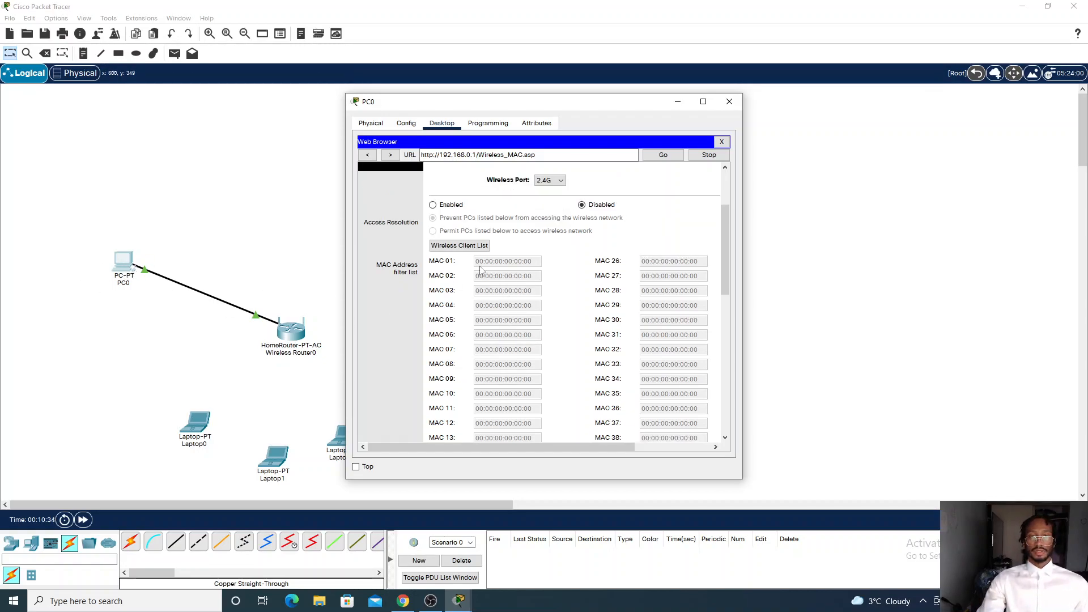
scroll(533, 273, up, 2)
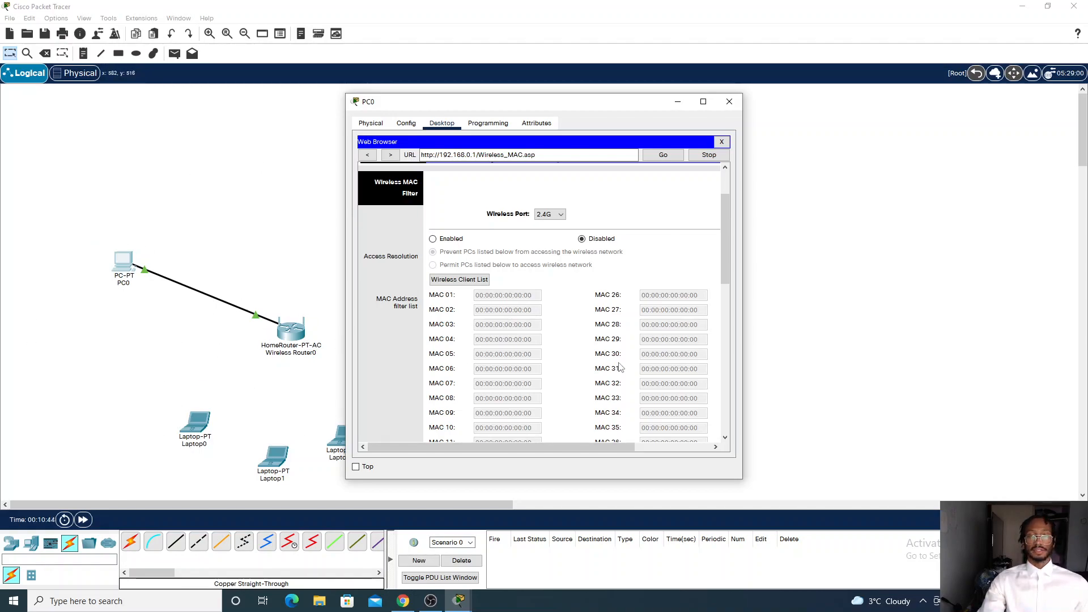
scroll(576, 318, up, 3)
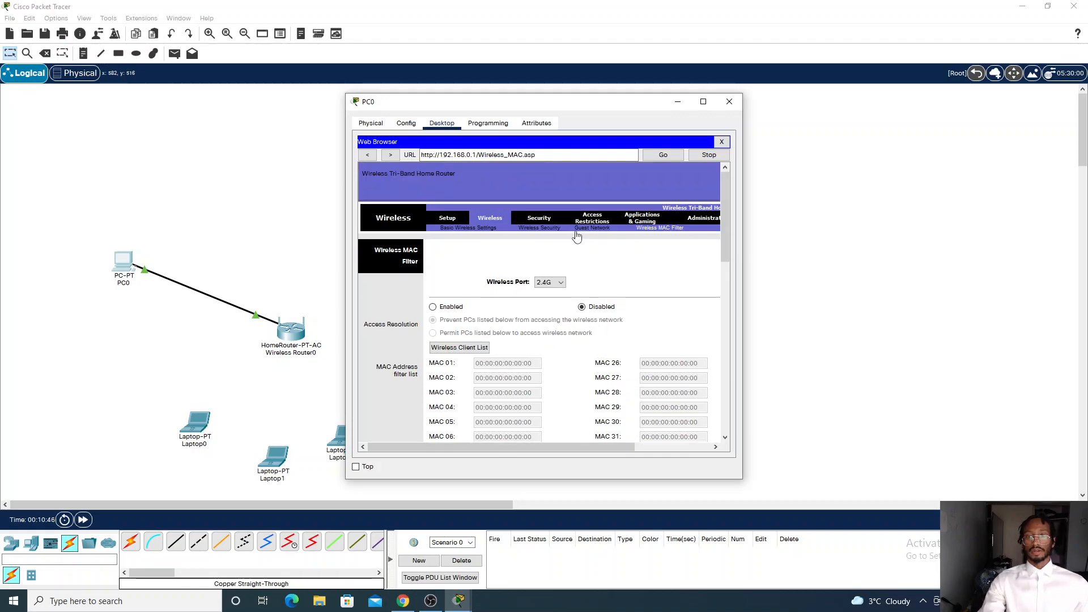
Browse the router's Security, Access Restrictions and Administration pages, then close PC0's window
click(541, 219)
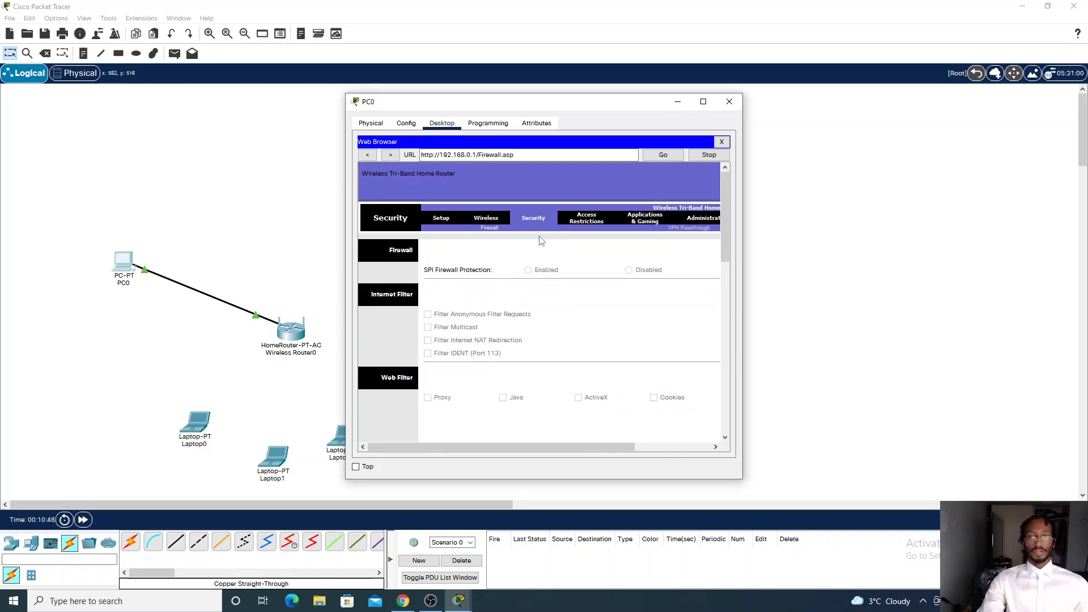
click(598, 221)
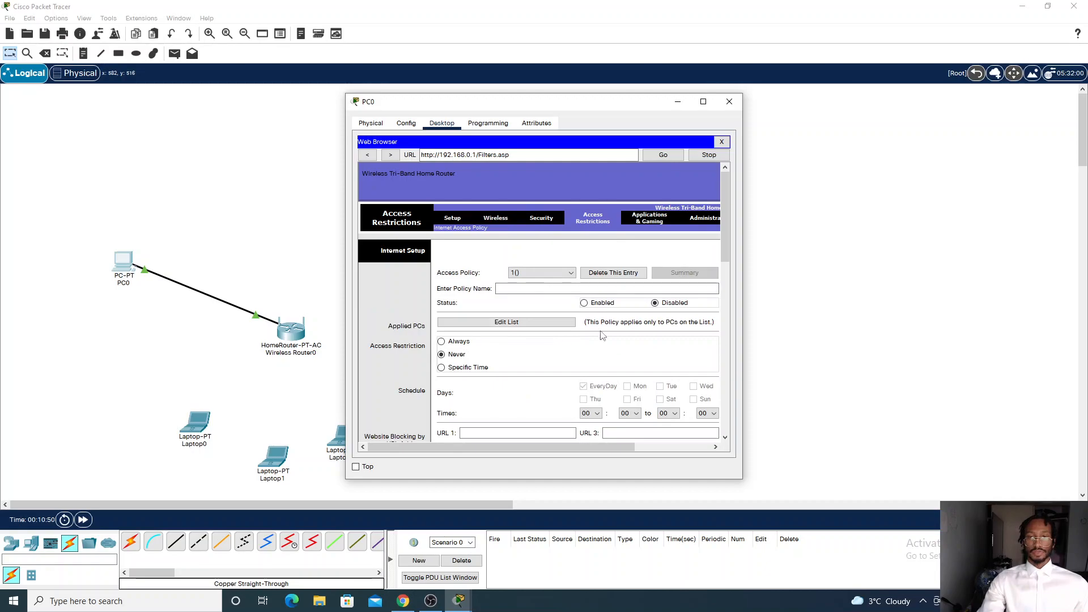
scroll(602, 333, down, 8)
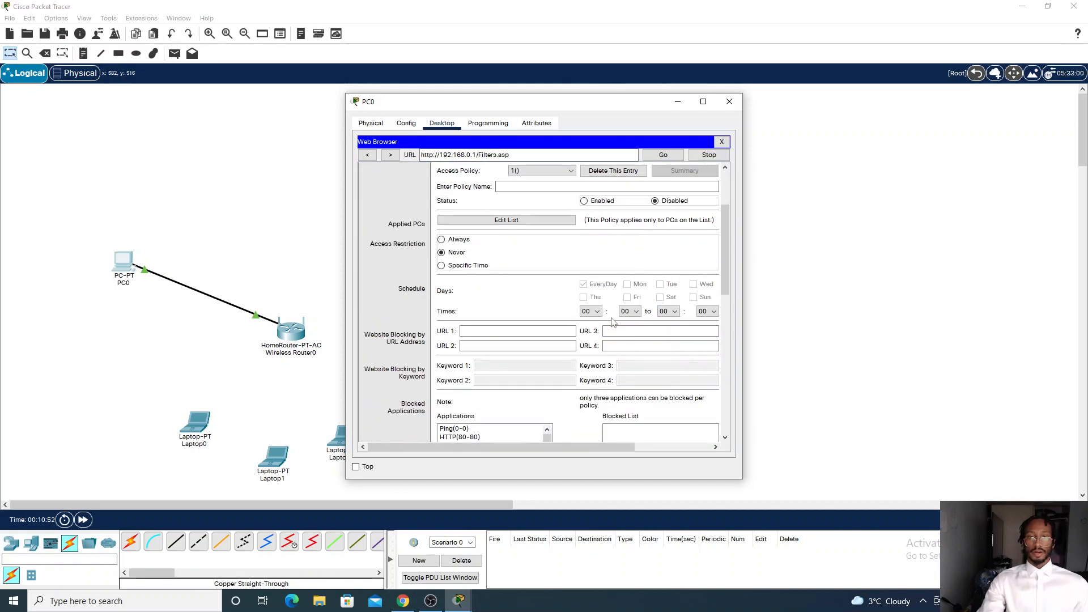
scroll(607, 349, up, 10)
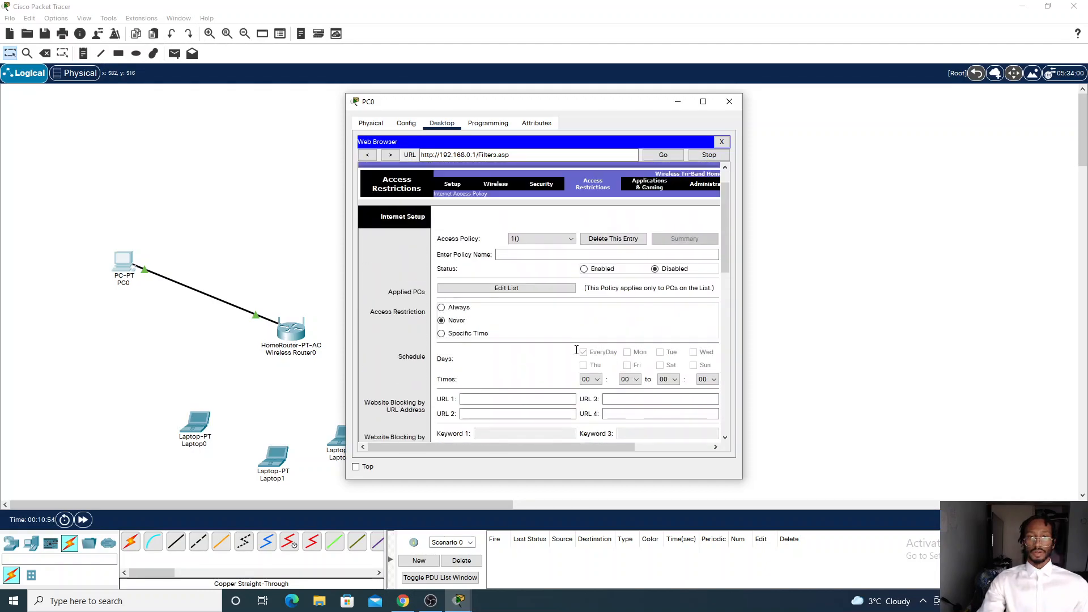
drag(550, 445, 625, 444)
drag(550, 216, 549, 223)
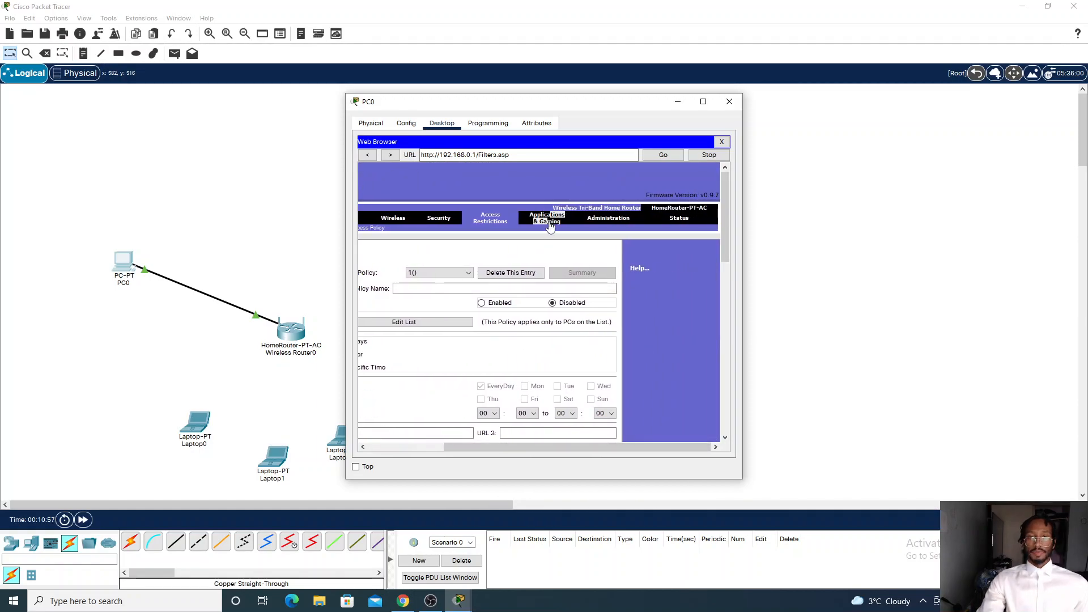
click(618, 218)
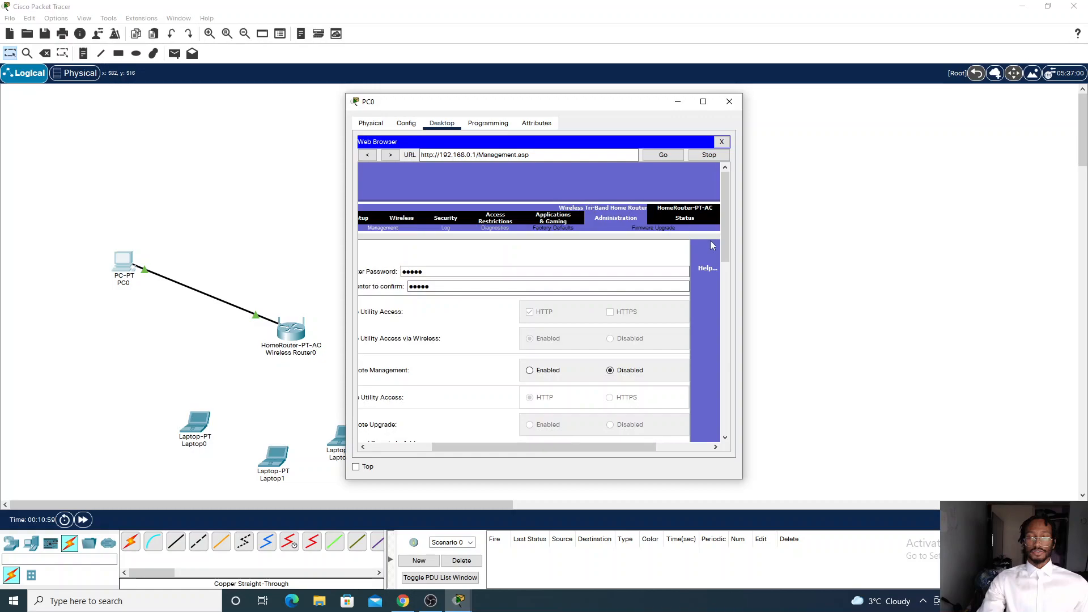
click(677, 103)
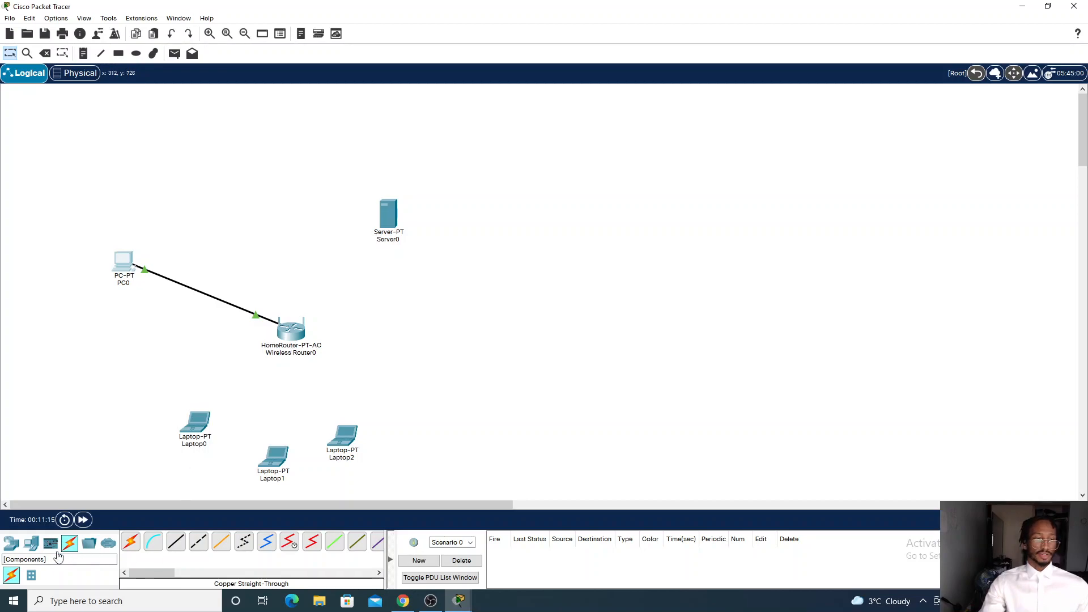
Place a second HomeRouter-PT-AC wireless router in the workspace
click(11, 543)
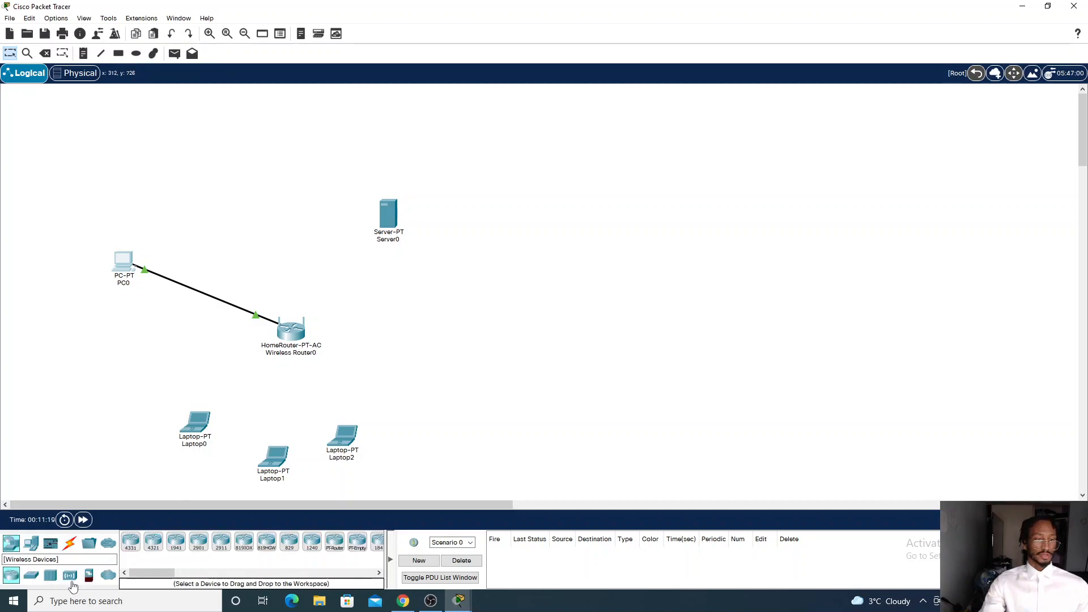
click(71, 578)
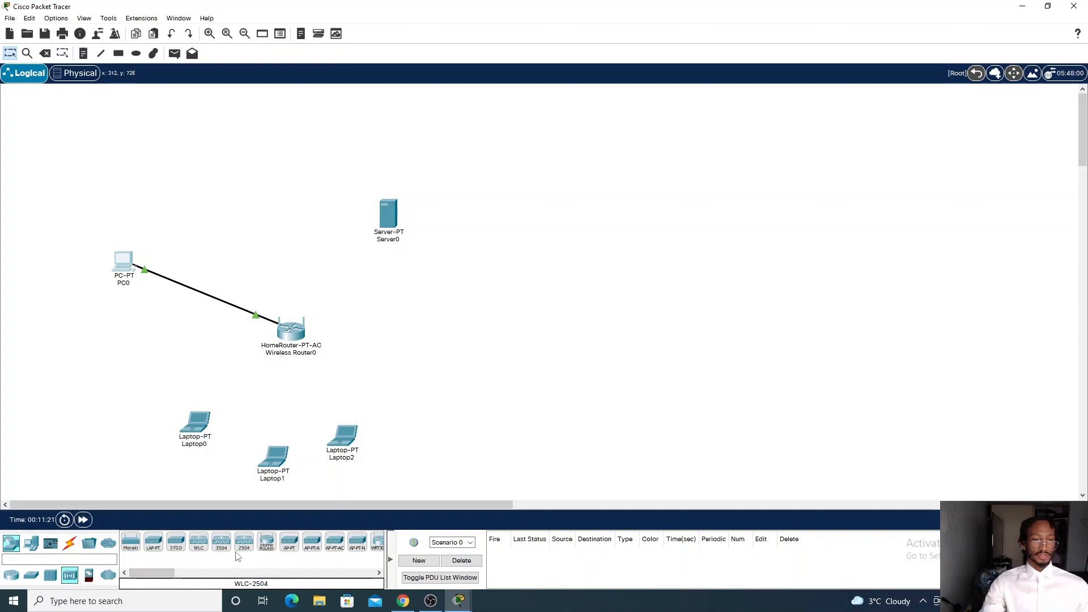
click(267, 545)
click(713, 291)
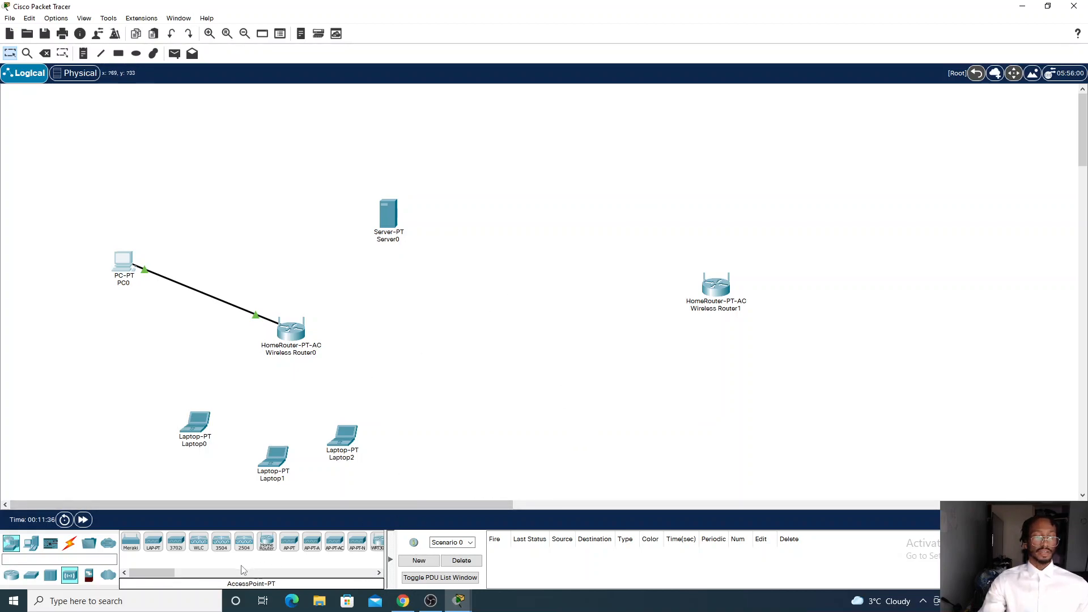
Inspect Server0's HTTP services and Wireless Router0's physical view, closing each window afterwards
mouse_move(169, 573)
mouse_down()
mouse_move(201, 574)
mouse_move(169, 573)
mouse_up()
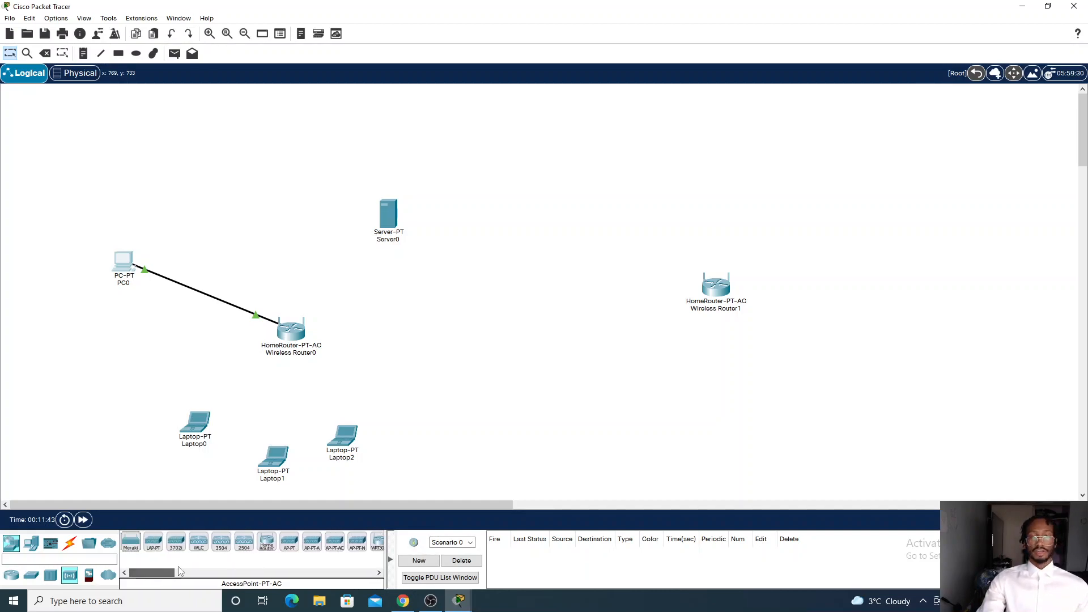
click(390, 218)
click(442, 124)
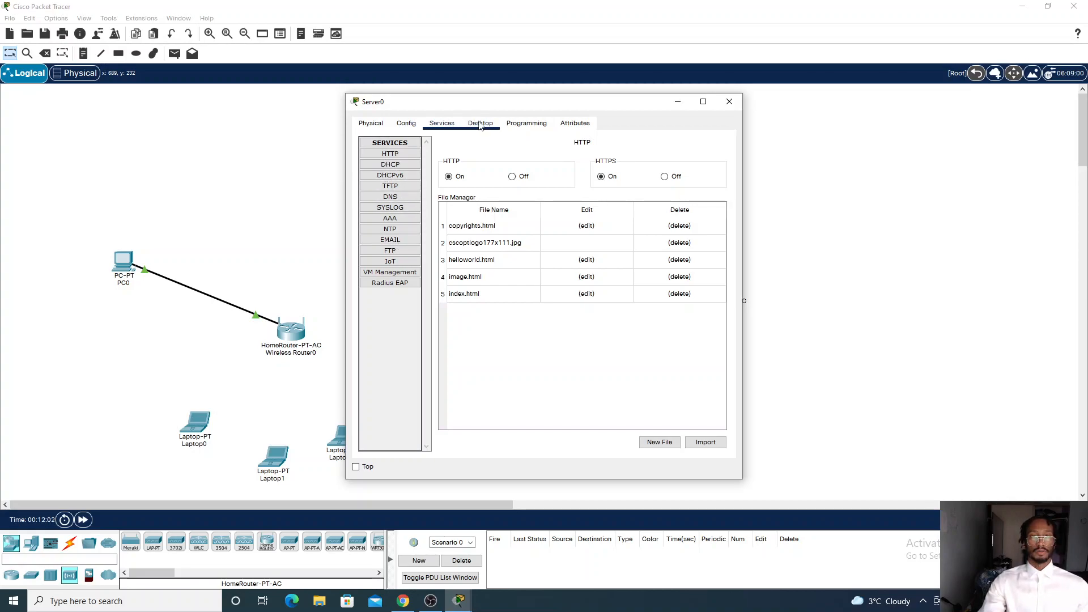
click(729, 102)
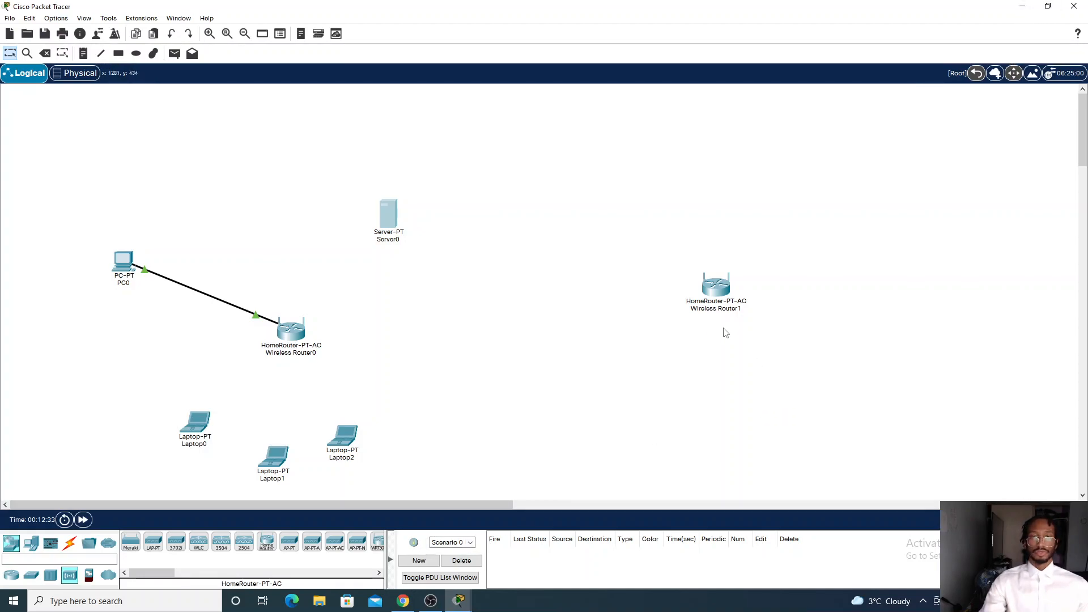
click(289, 339)
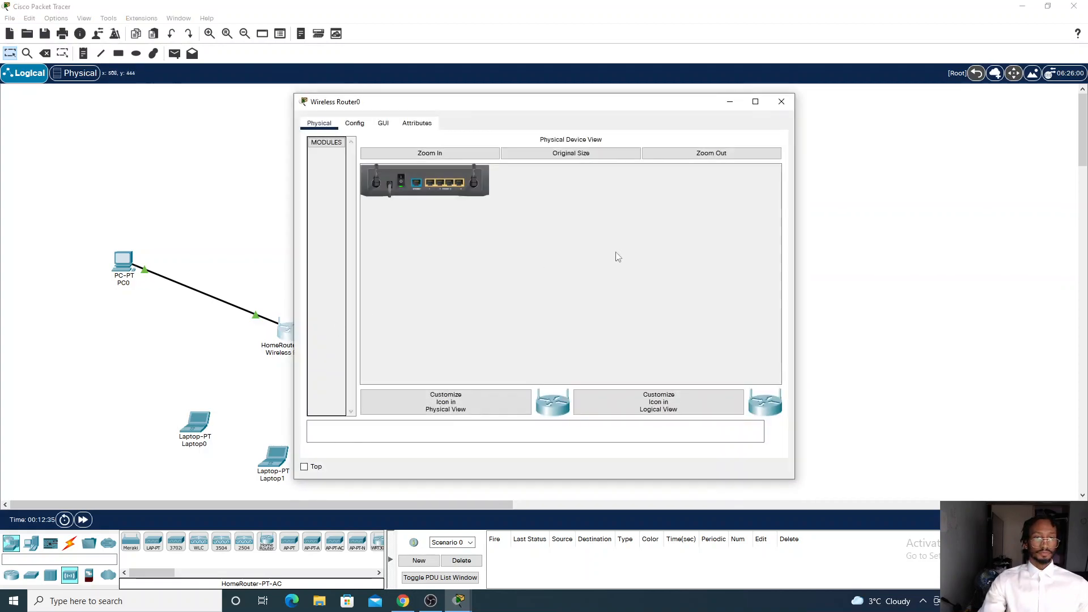
click(781, 101)
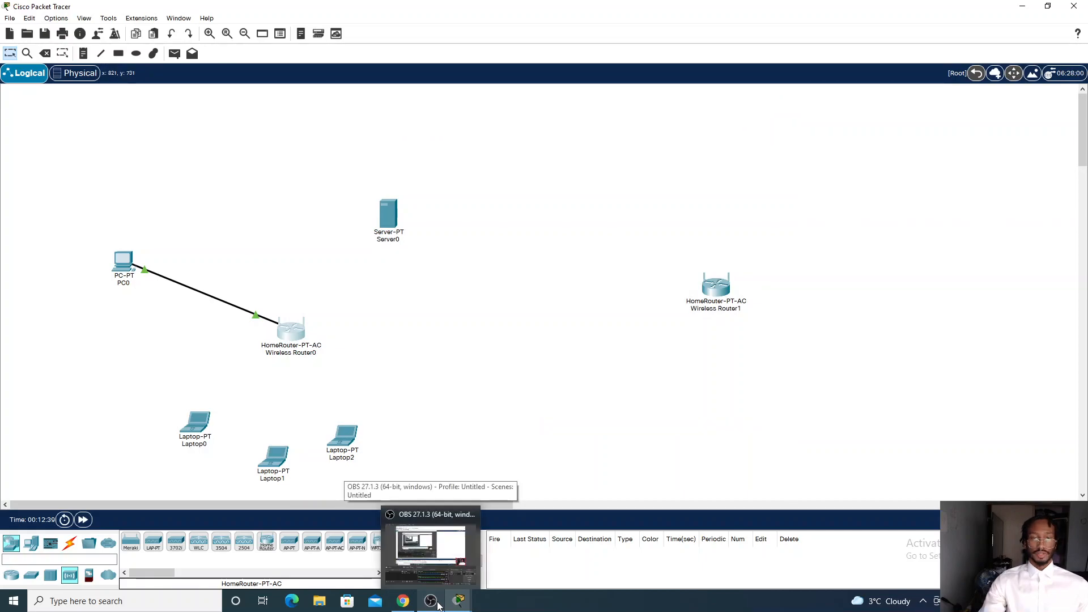
click(433, 602)
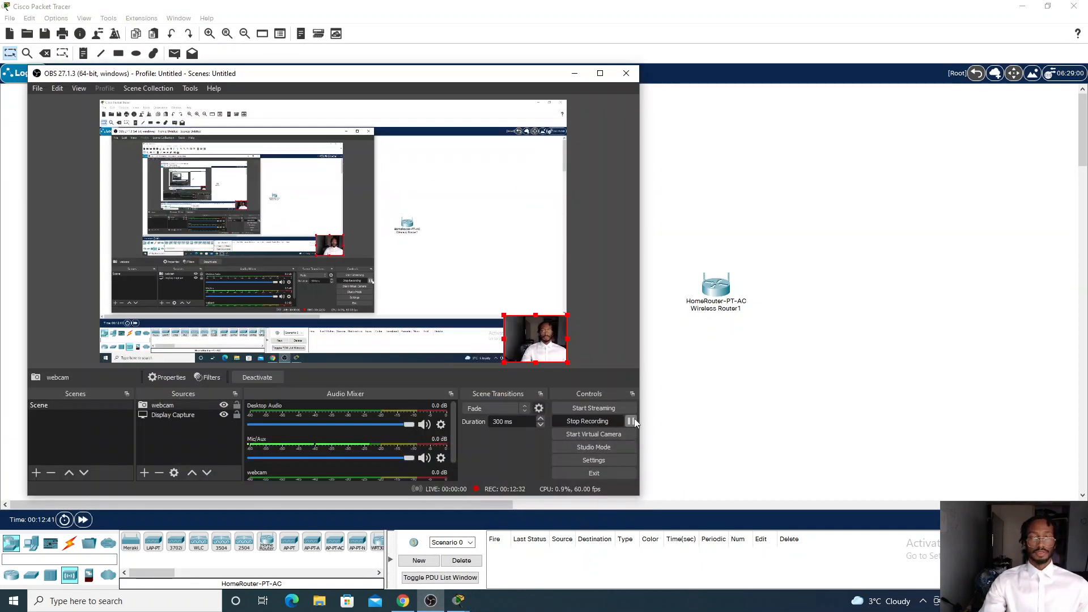